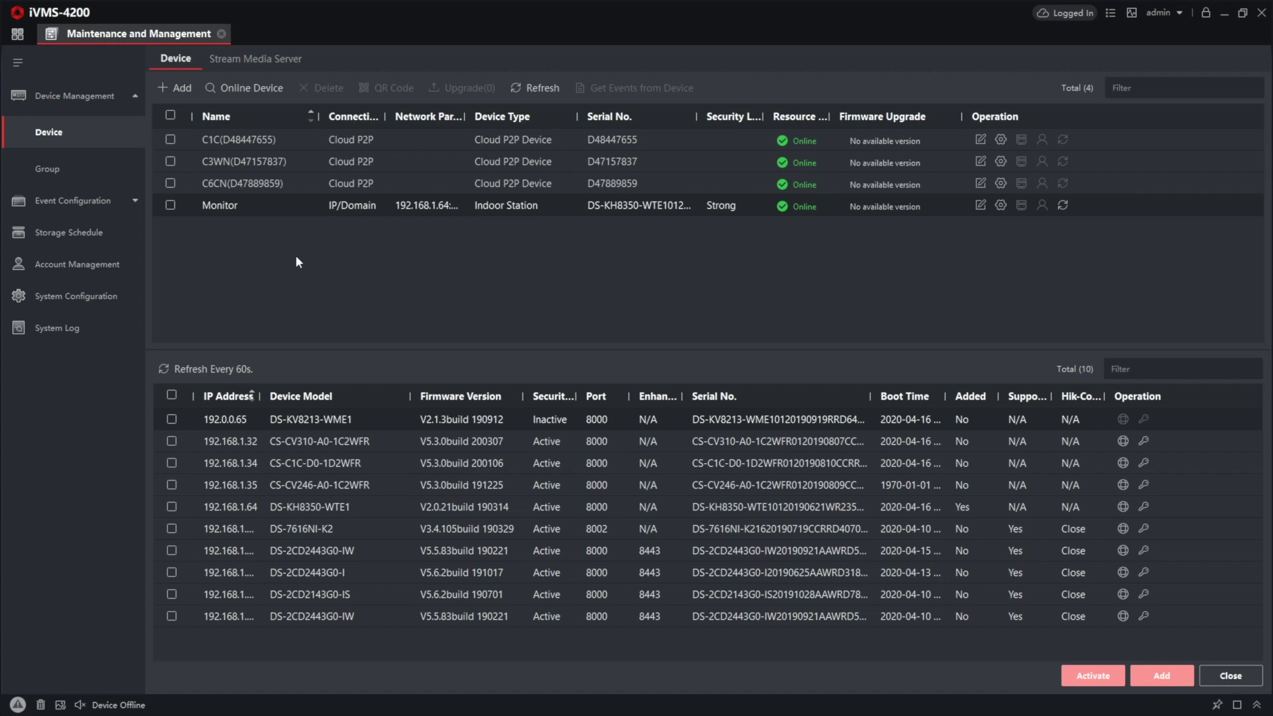
Step: Activate the DS-KV8213-WME1 at 192.0.0.65 with a strong admin password entered twice
{"action": "left_click", "coordinate": [170, 206]}
{"action": "left_click", "coordinate": [171, 206]}
{"action": "left_click", "coordinate": [172, 423]}
{"action": "left_click", "coordinate": [1093, 675]}
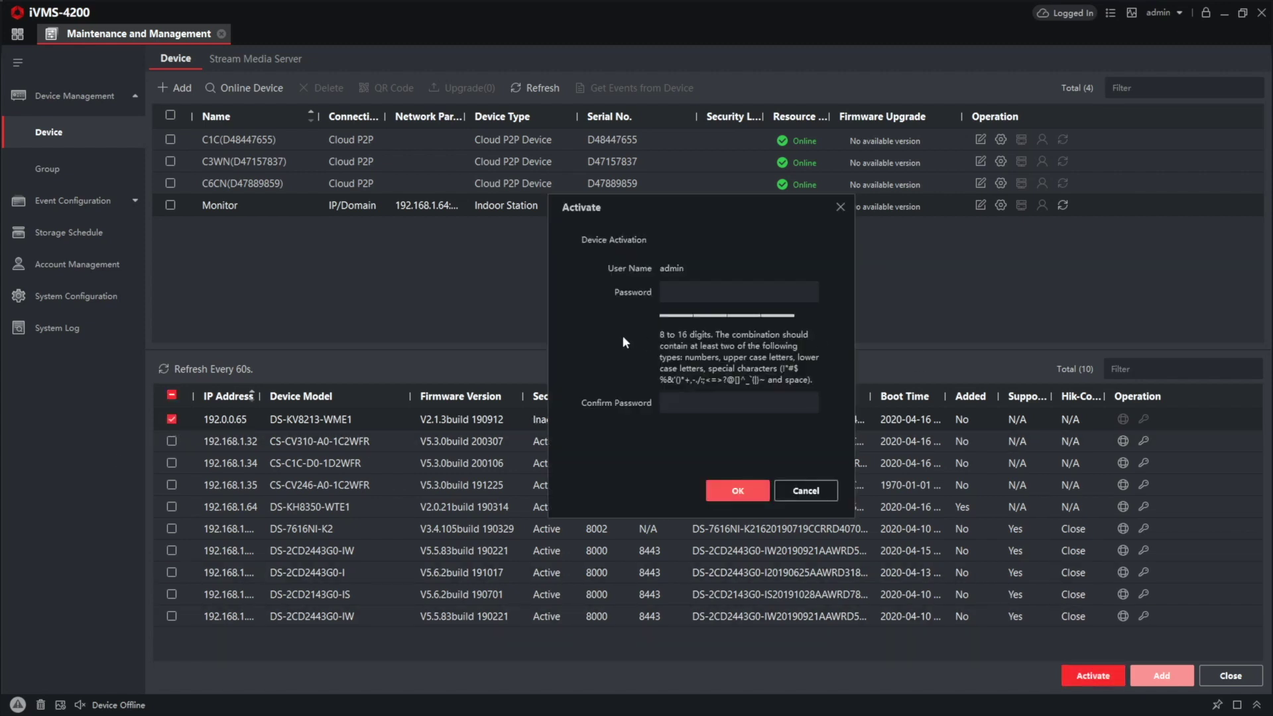
{"action": "type", "text": "********"}
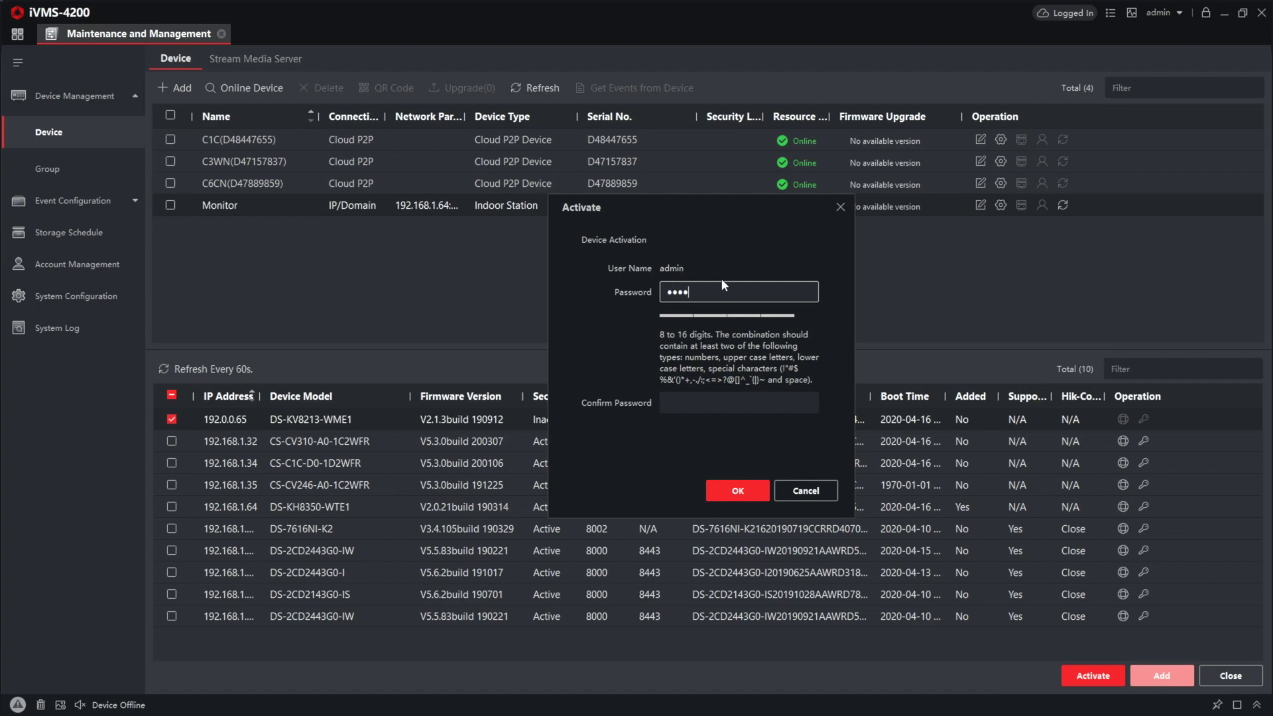
{"action": "key", "text": "super"}
{"action": "key", "text": "super"}
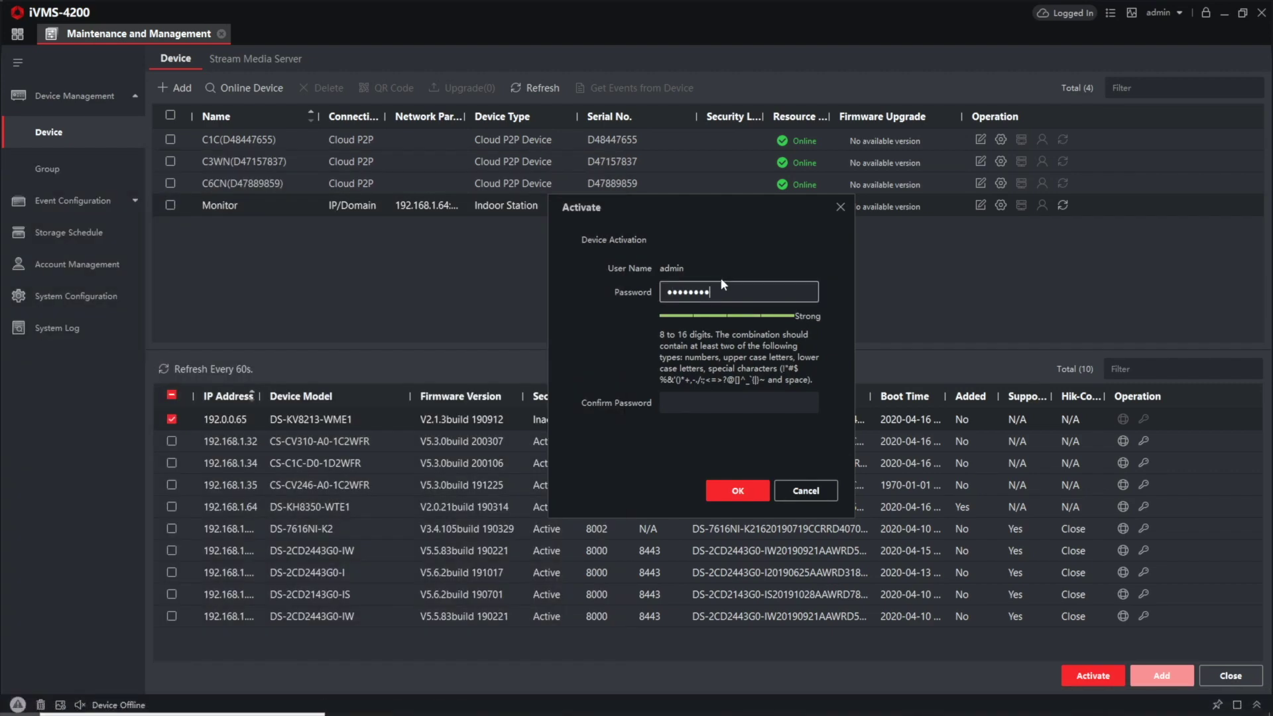
{"action": "key", "text": "Tab"}
{"action": "type", "text": "********"}
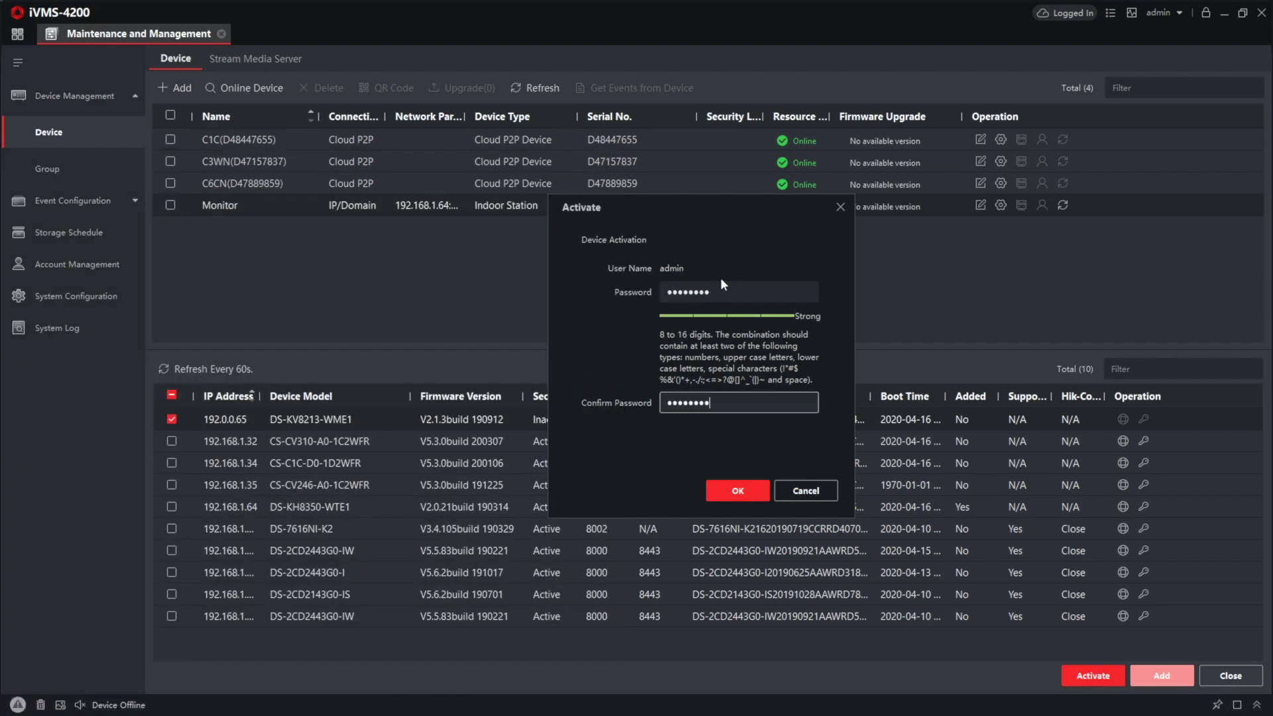
{"action": "left_click", "coordinate": [737, 491]}
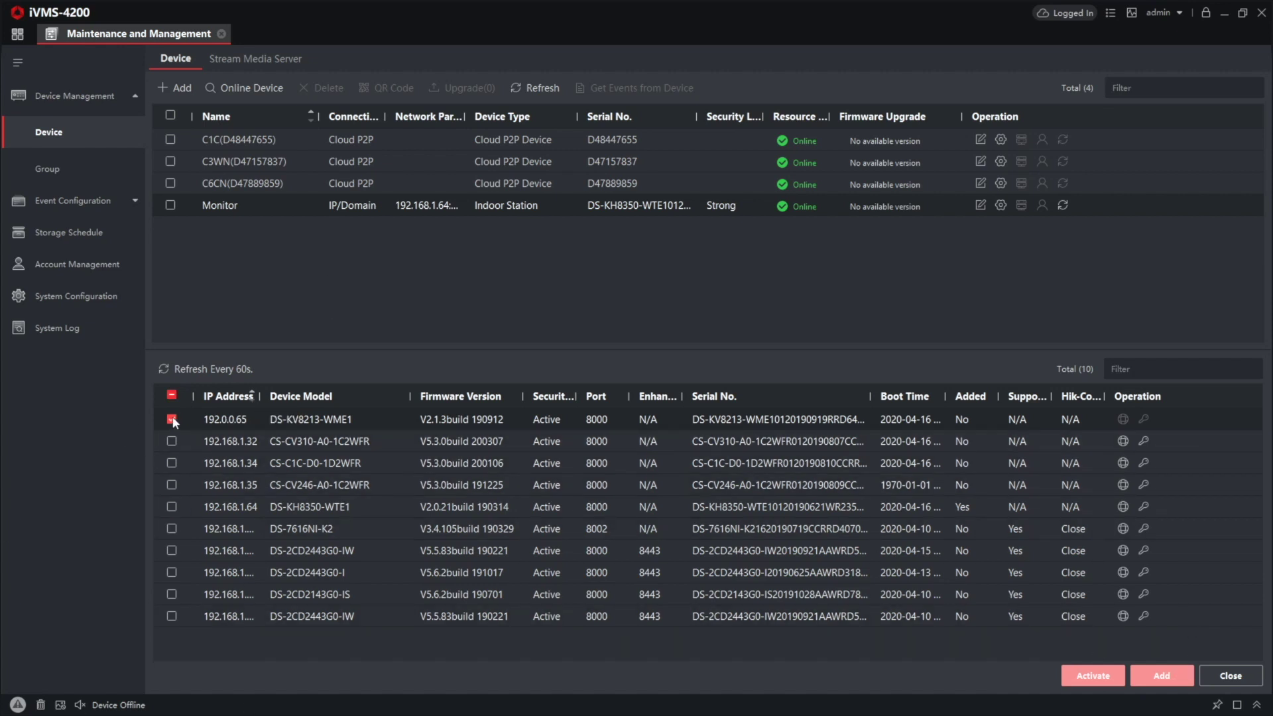
Step: In the 192.0.0.65 device's network parameters, change its IP address to 192.168.1.65
{"action": "double_click", "coordinate": [237, 419]}
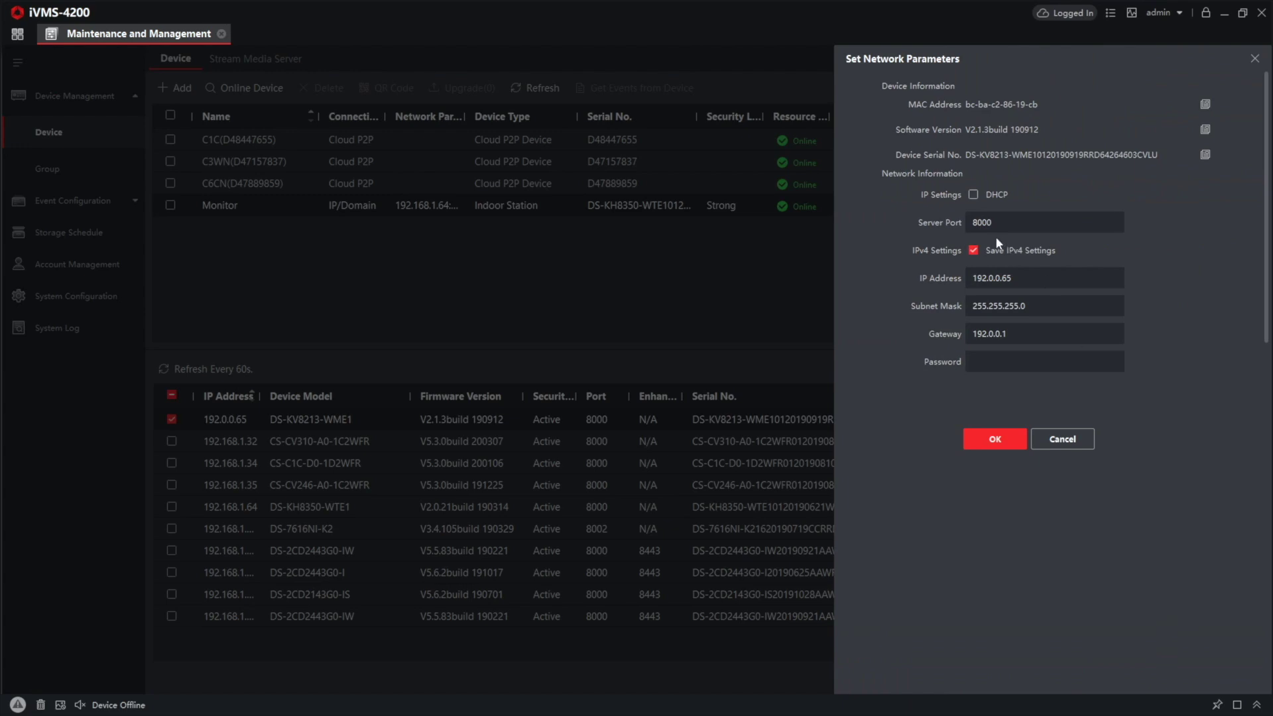
{"action": "left_click", "coordinate": [994, 278]}
{"action": "key", "text": "BackSpace"}
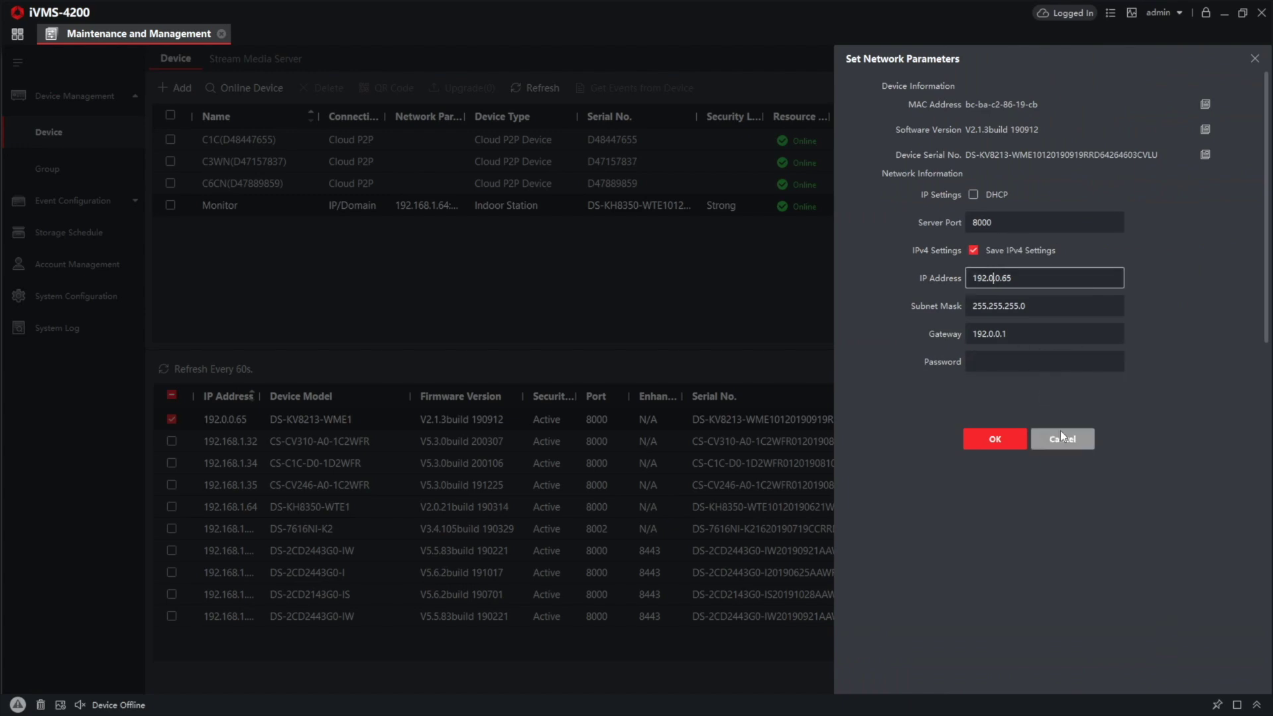
{"action": "key", "text": "BackSpace"}
{"action": "type", "text": "168"}
{"action": "key", "text": "Right"}
{"action": "key", "text": "Delete"}
{"action": "type", "text": "1"}
Step: Set the gateway to 192.168.1.1 and save the network parameters with the admin password
{"action": "left_click", "coordinate": [1001, 367]}
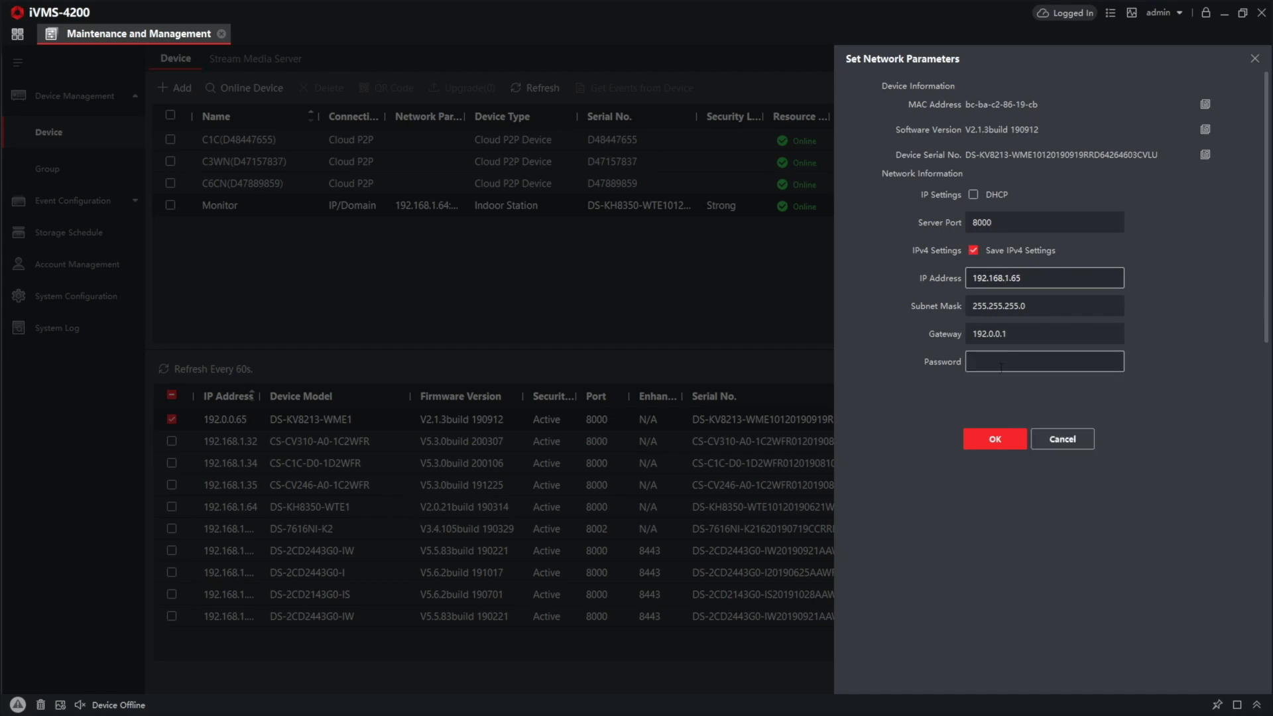
{"action": "left_click", "coordinate": [993, 334]}
{"action": "key", "text": "BackSpace"}
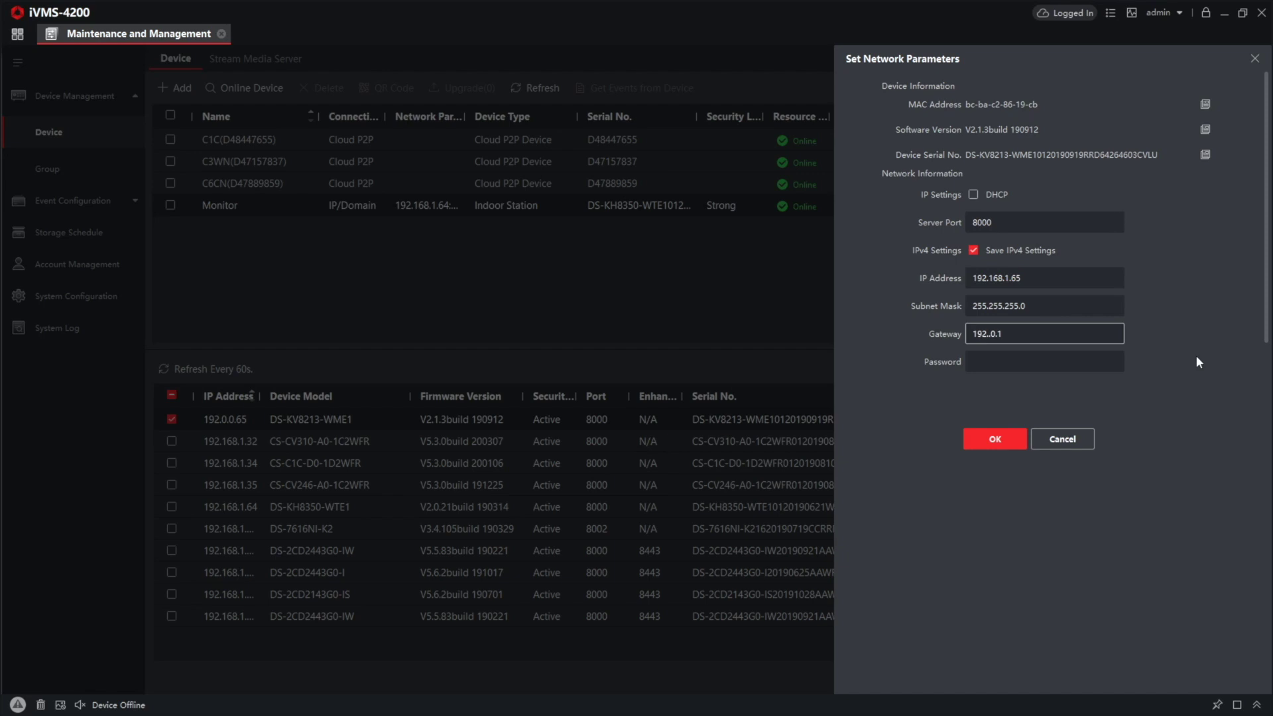
{"action": "type", "text": "168"}
{"action": "key", "text": "Delete"}
{"action": "type", "text": "1"}
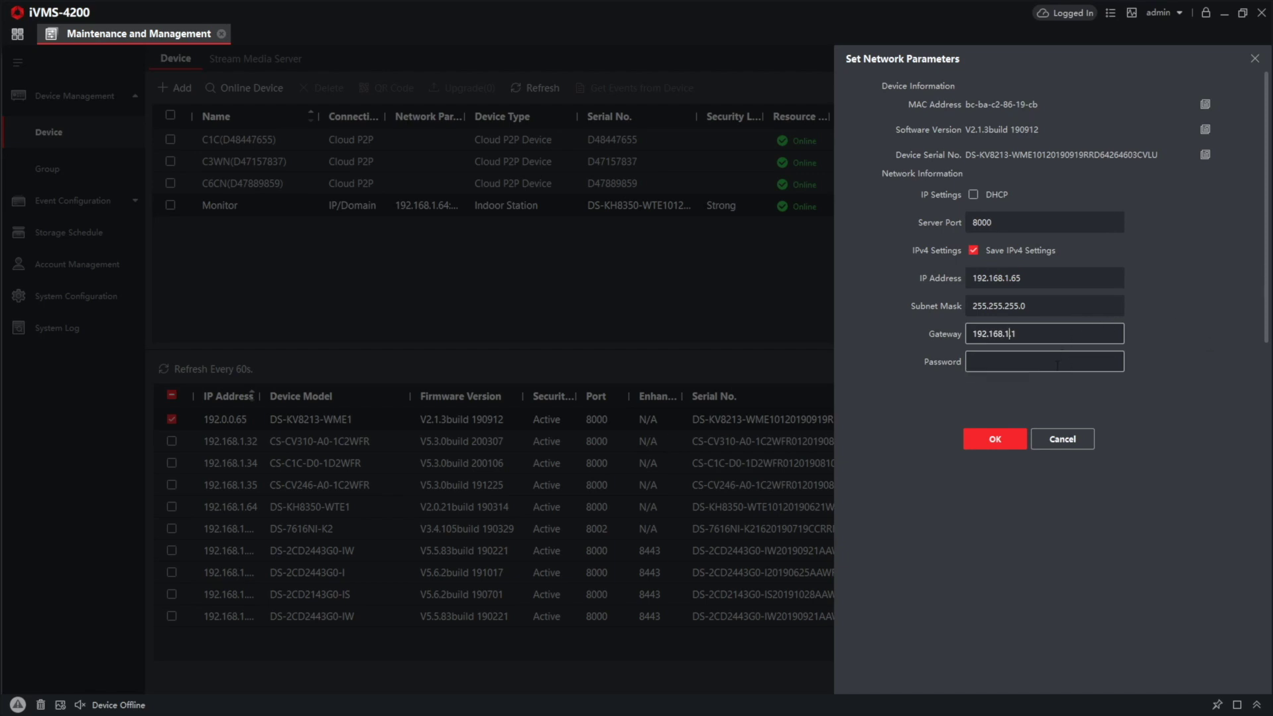
{"action": "left_click", "coordinate": [1059, 360]}
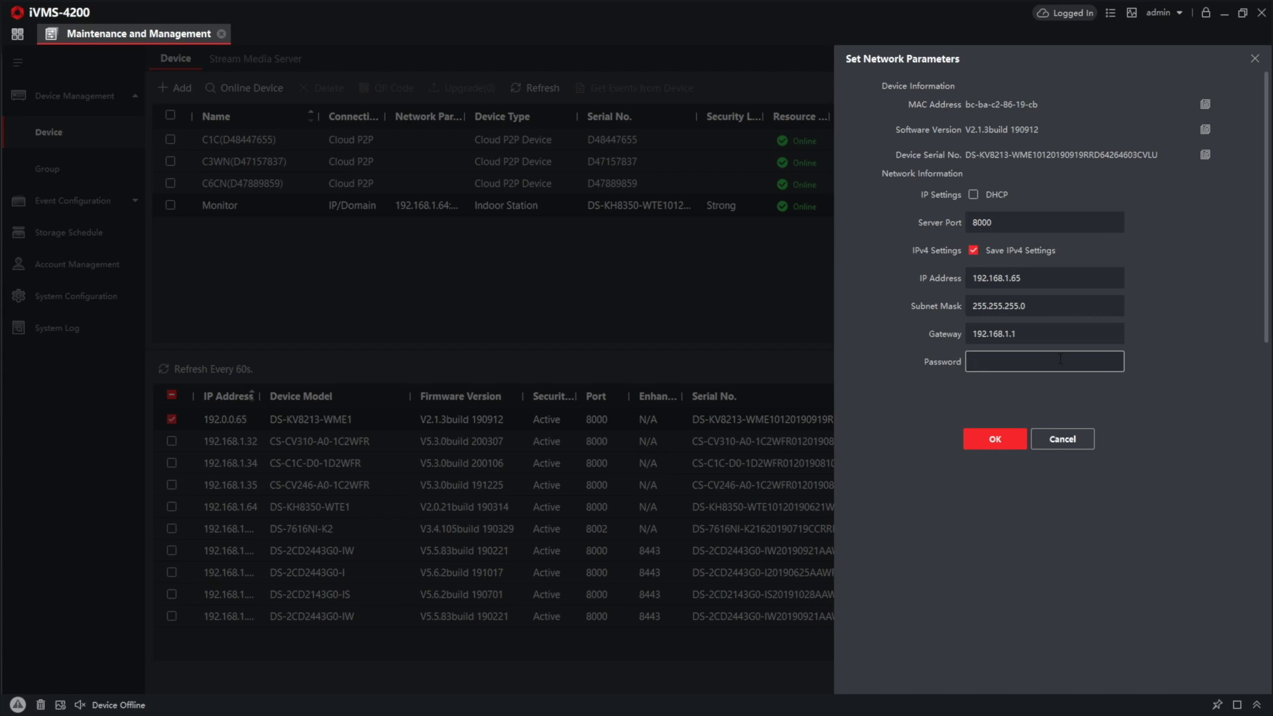
{"action": "type", "text": "********"}
{"action": "left_click", "coordinate": [1015, 443]}
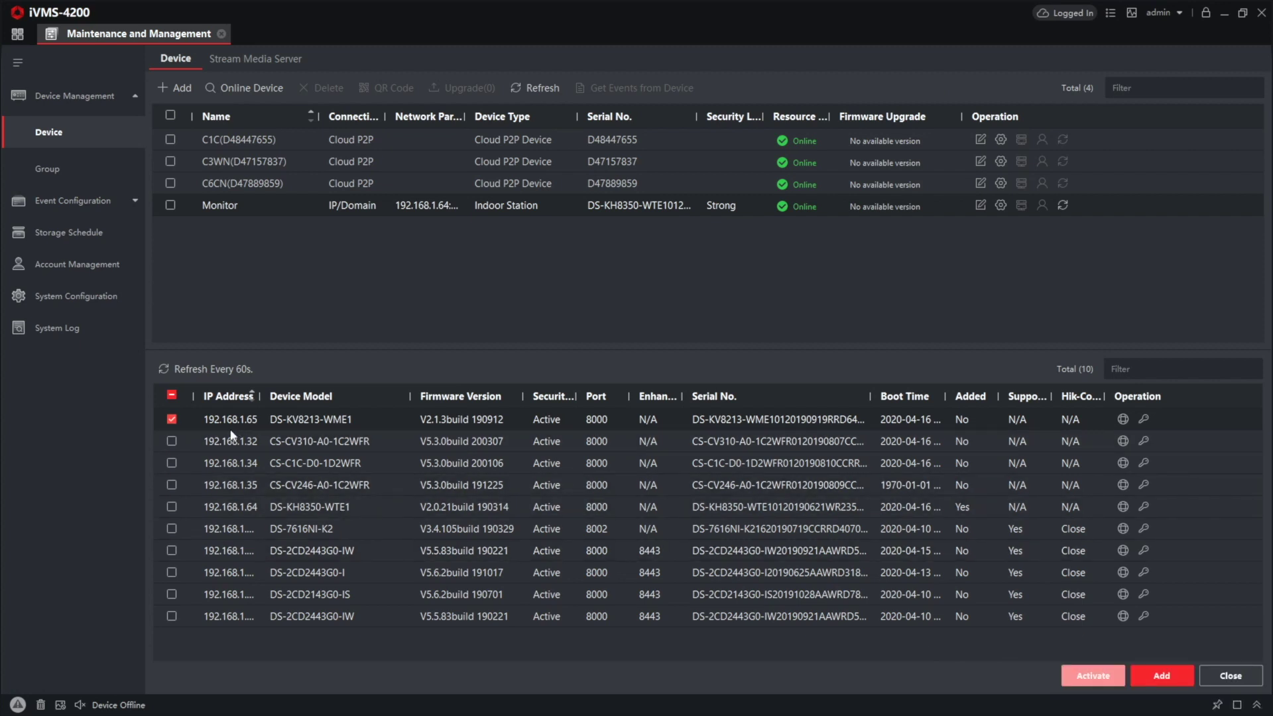
Step: Add the 192.168.1.65 device named 'Door Station', re-entering its password
{"action": "left_click", "coordinate": [1169, 683]}
{"action": "left_click", "coordinate": [711, 217]}
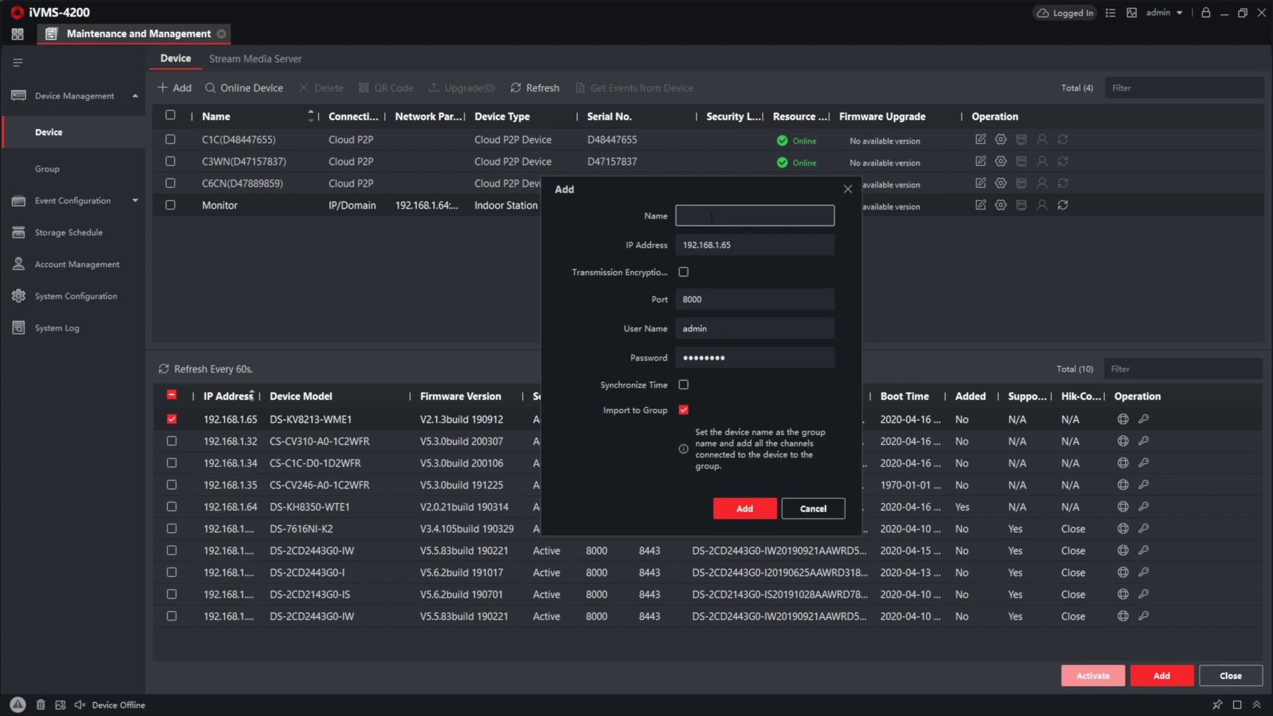
{"action": "type", "text": "door Station"}
{"action": "key", "text": "Home"}
{"action": "key", "text": "Delete"}
{"action": "type", "text": "D"}
{"action": "left_click", "coordinate": [740, 361]}
{"action": "key", "text": "ctrl+a"}
{"action": "type", "text": "********"}
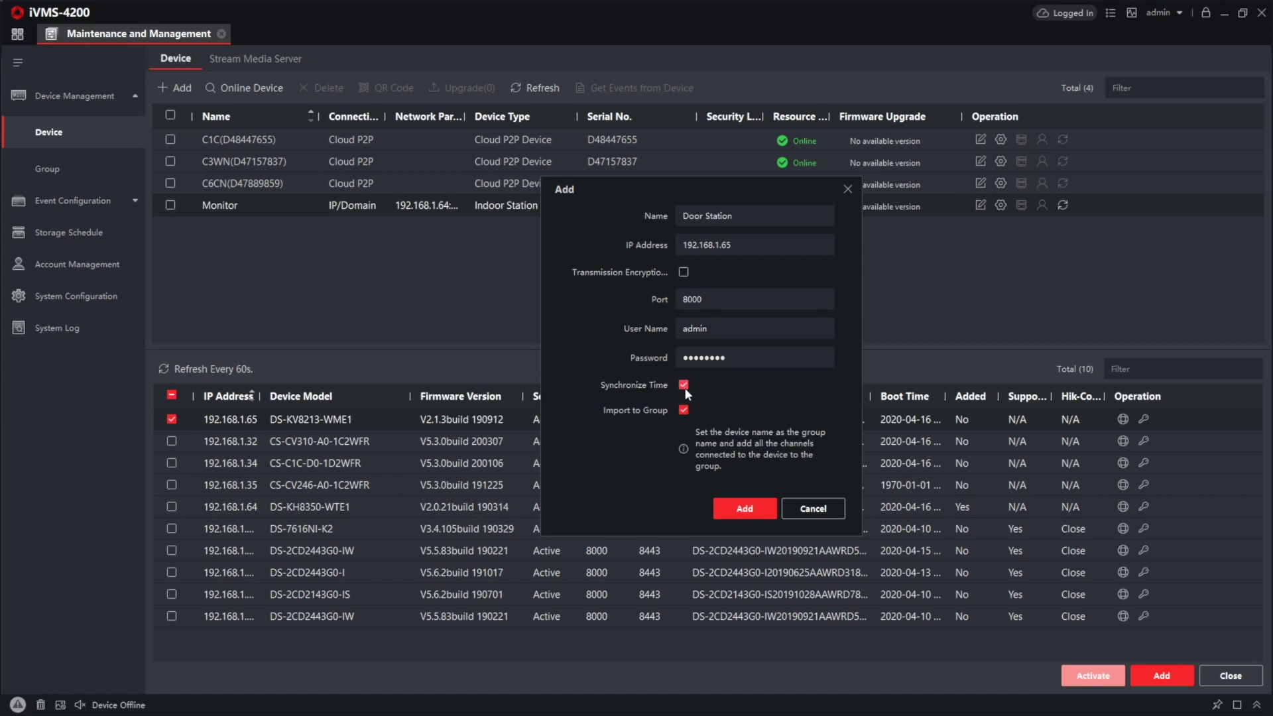
{"action": "left_click", "coordinate": [745, 508]}
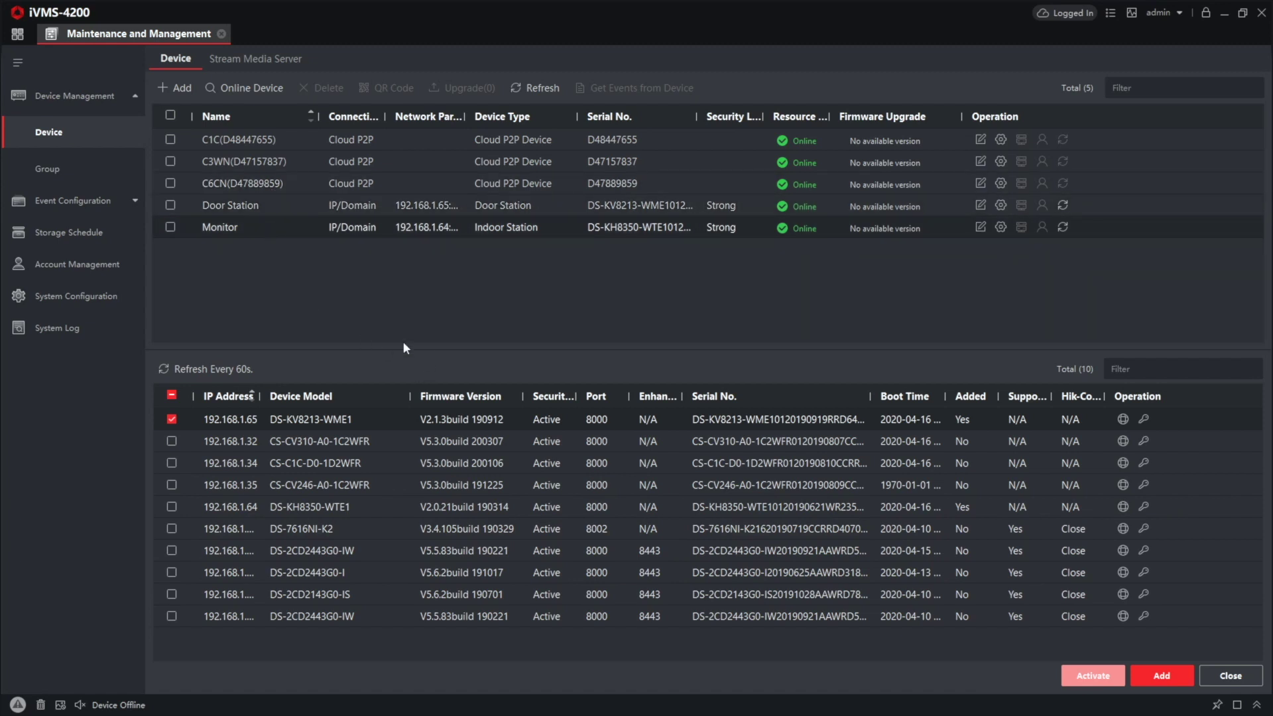
Step: Open the Monitor's remote configuration at Network > Linked Network Configuration
{"action": "left_click", "coordinate": [170, 227]}
{"action": "left_click", "coordinate": [1001, 228]}
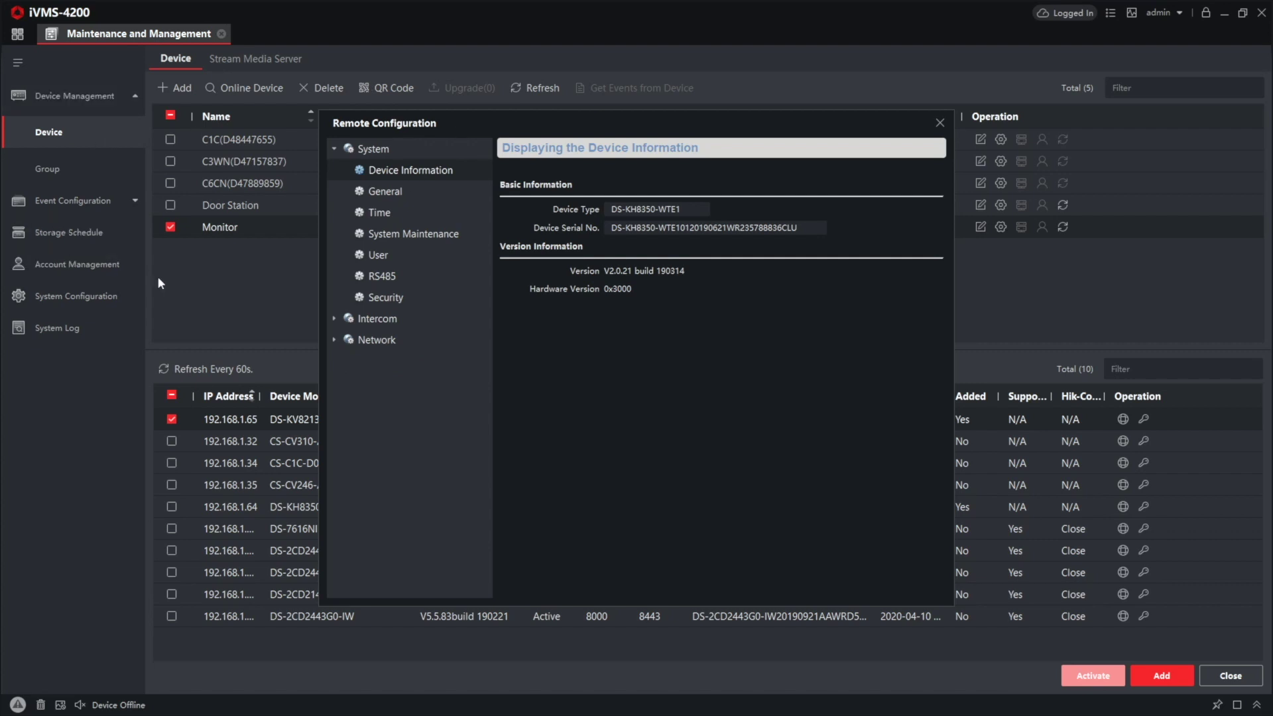
{"action": "left_click", "coordinate": [341, 338]}
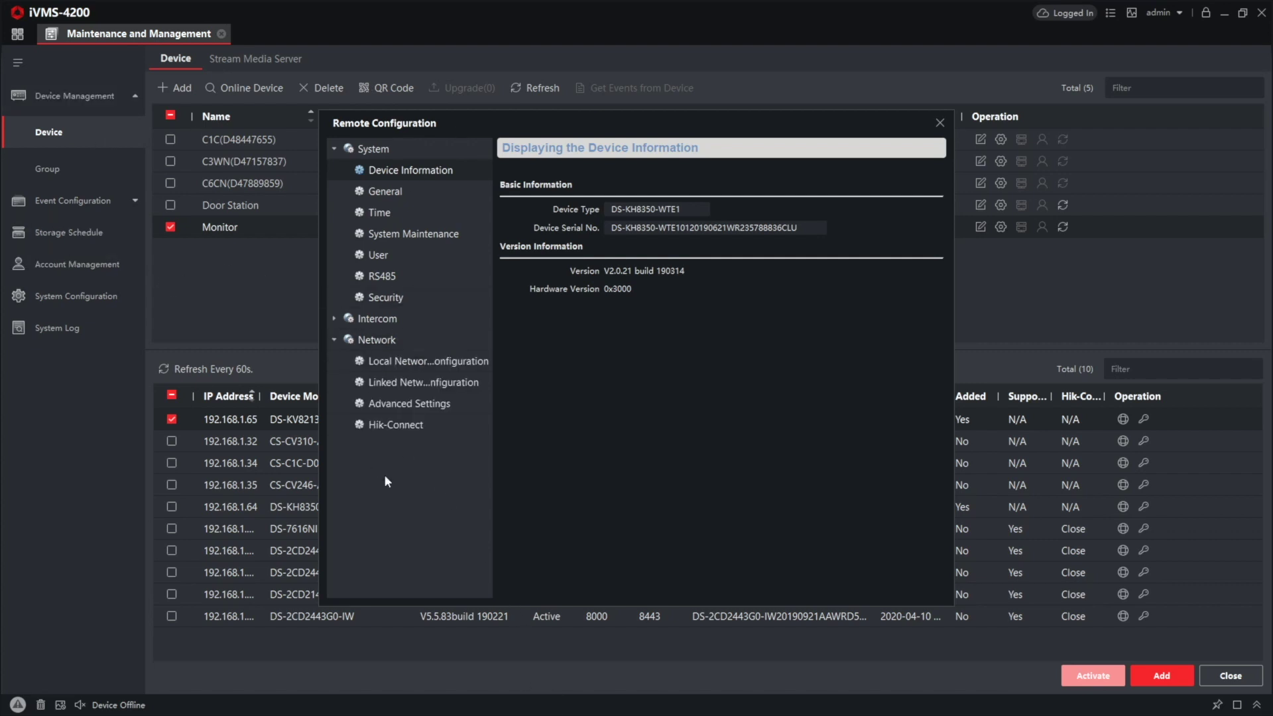
{"action": "left_click", "coordinate": [439, 384]}
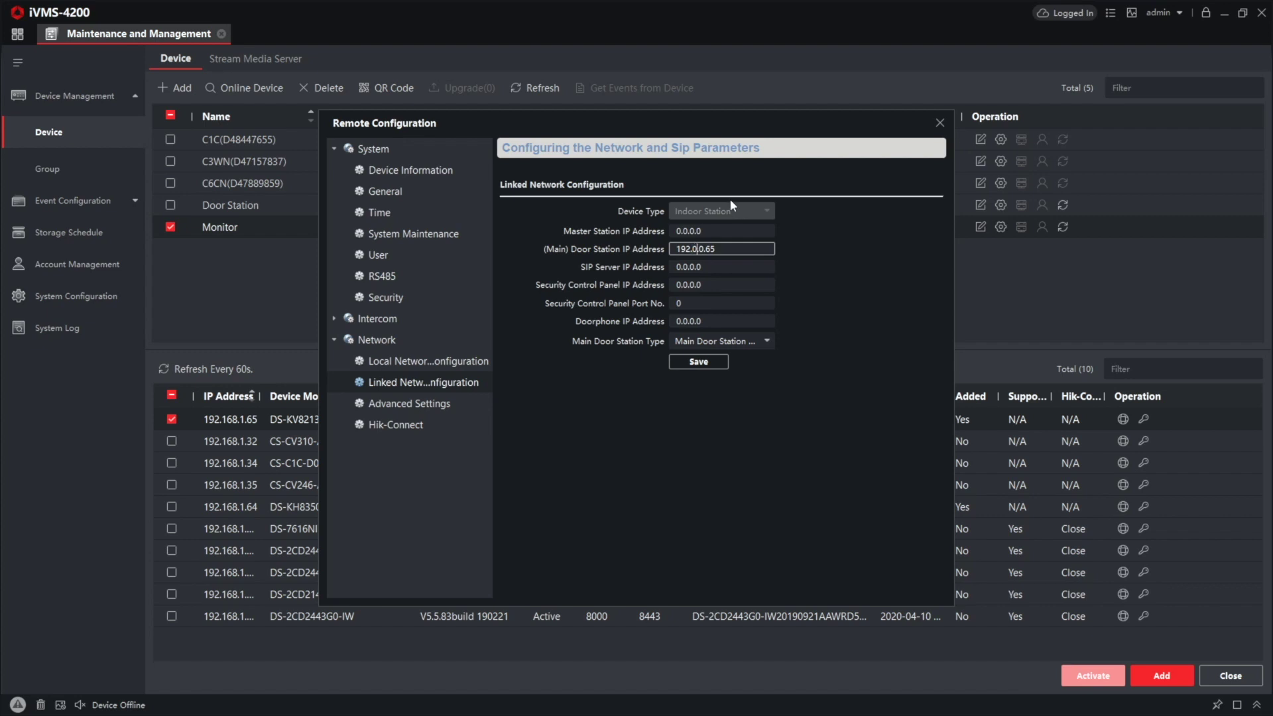
{"action": "left_click_drag", "start_coordinate": [480, 121], "coordinate": [634, 258]}
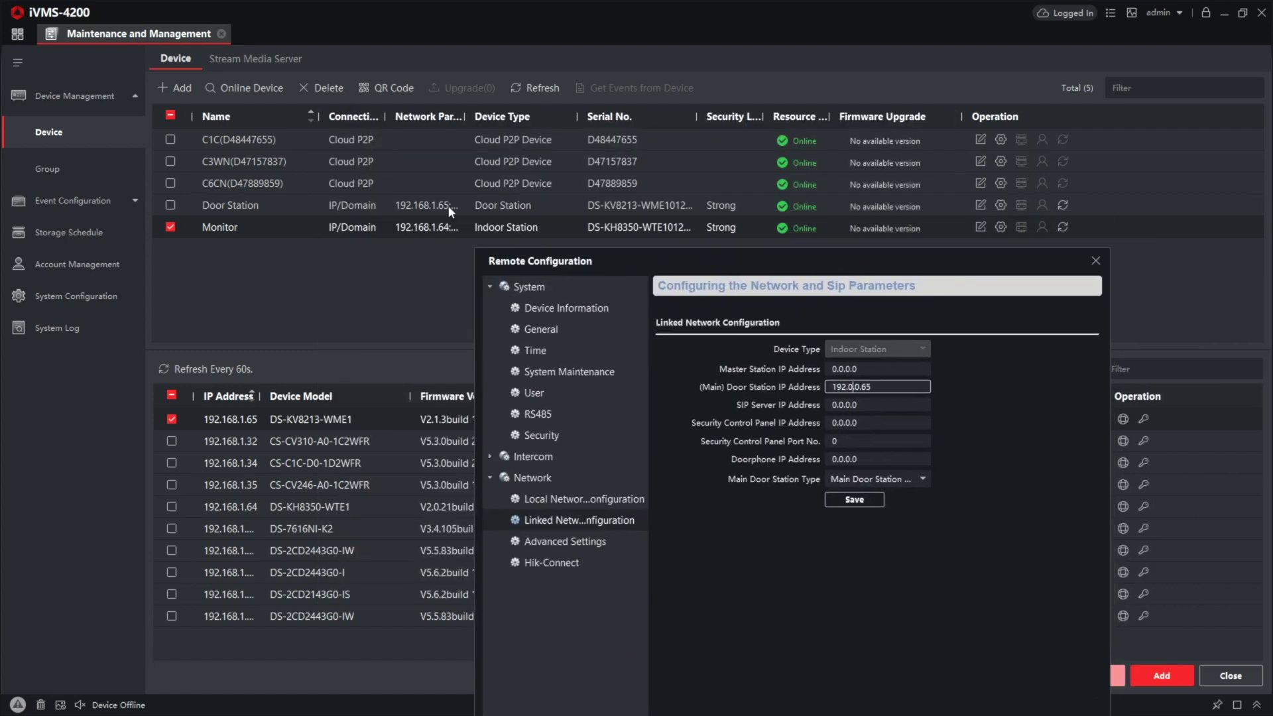
Step: Set main door station IP 192.168.1.65, security panel IP 192.168.1.22, and the second door station type
{"action": "left_click", "coordinate": [855, 387]}
{"action": "key", "text": "BackSpace"}
{"action": "type", "text": "168"}
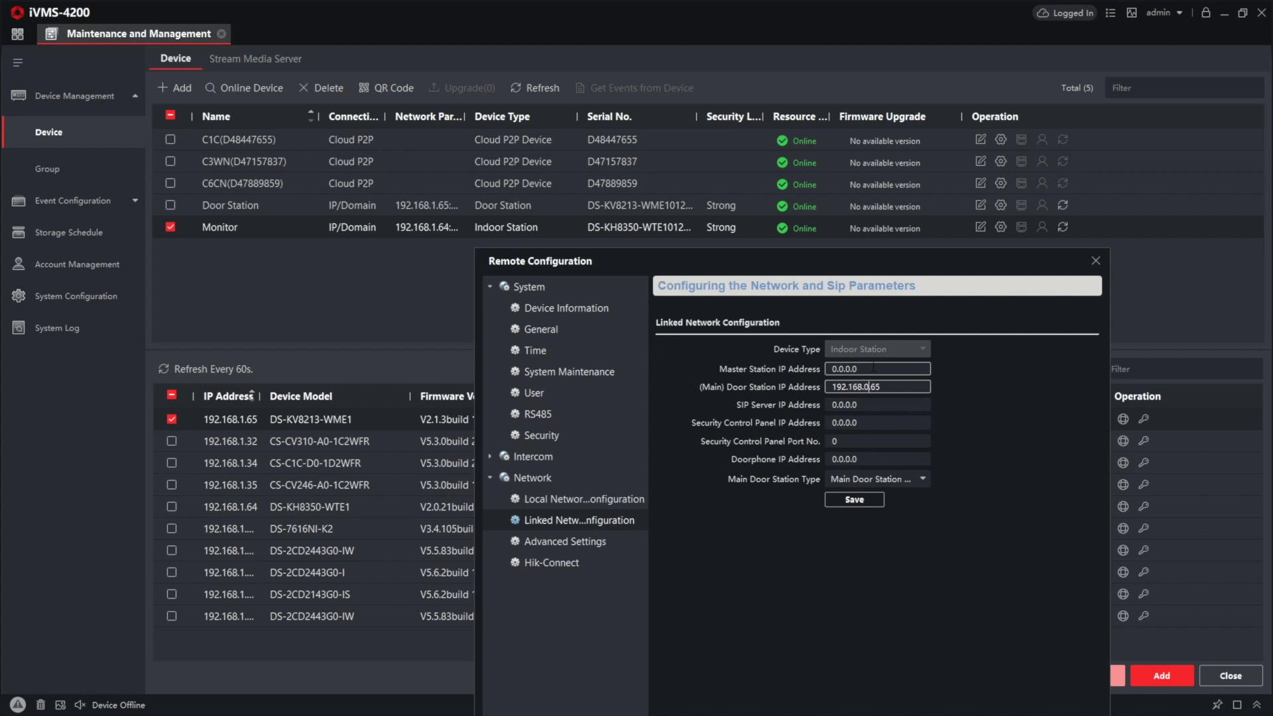
{"action": "key", "text": "BackSpace"}
{"action": "type", "text": "1"}
{"action": "key", "text": "ctrl+a"}
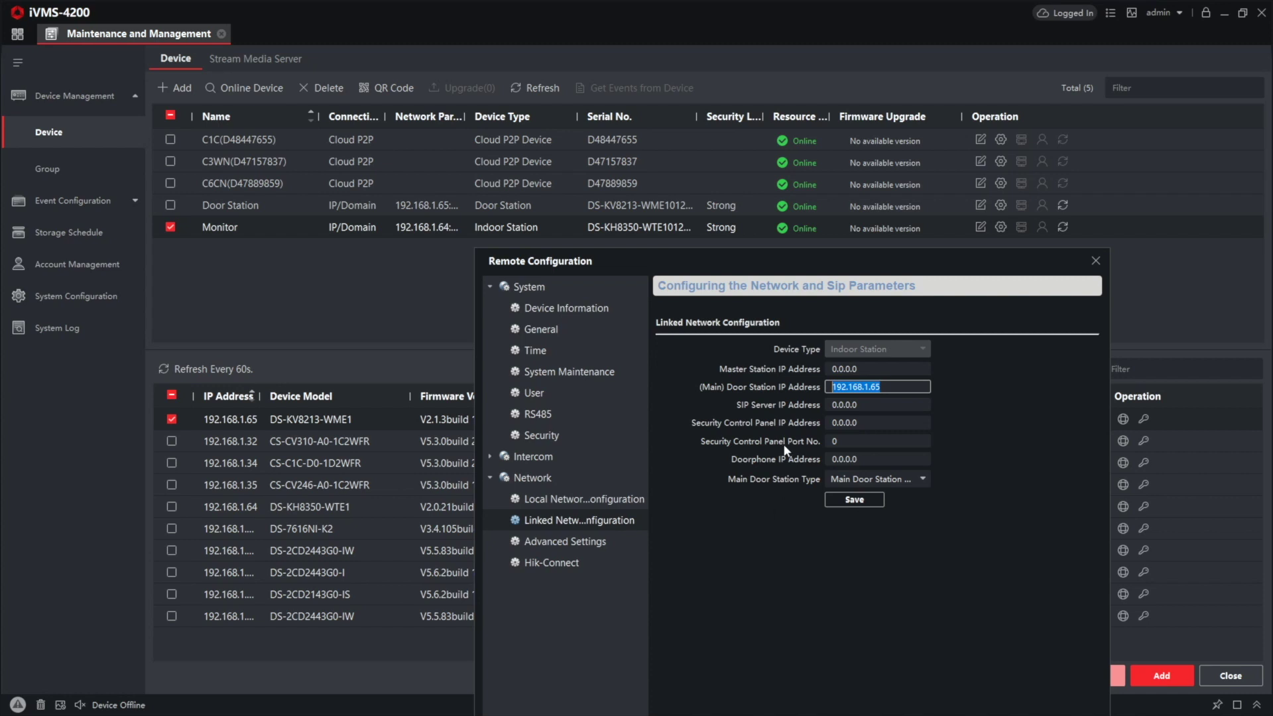
{"action": "left_click", "coordinate": [897, 425]}
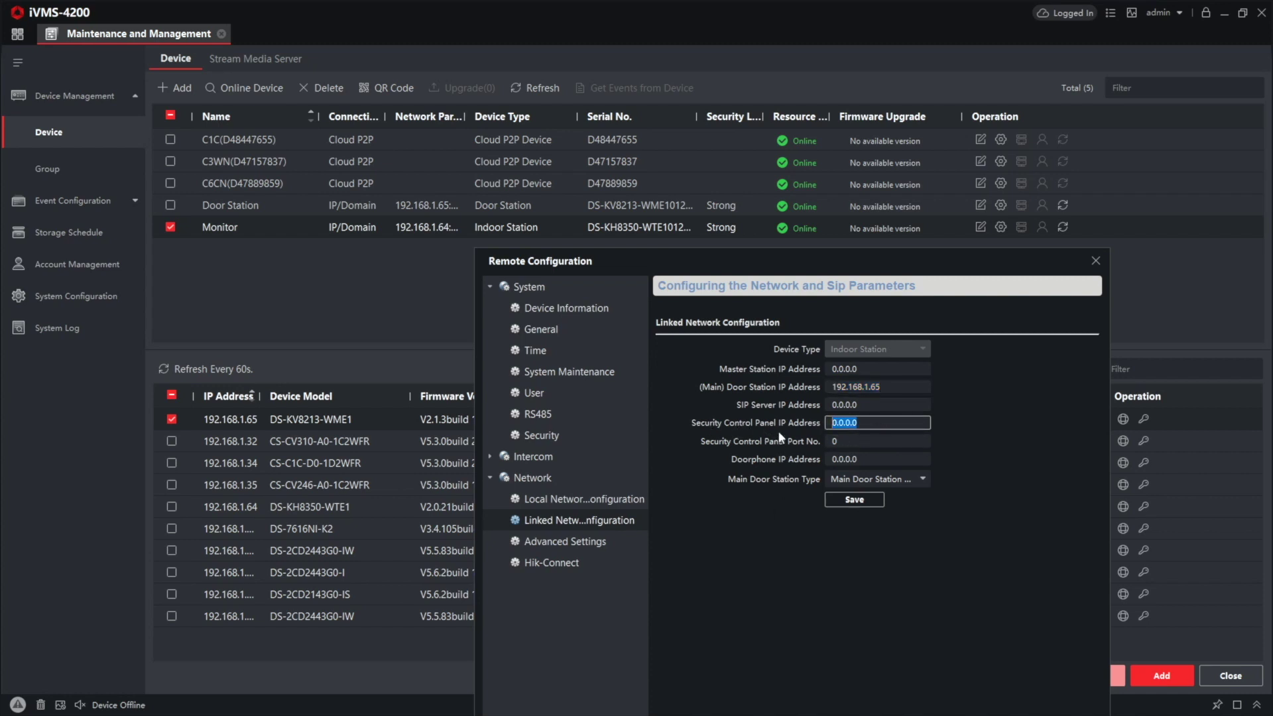
{"action": "type", "text": "192.168.1."}
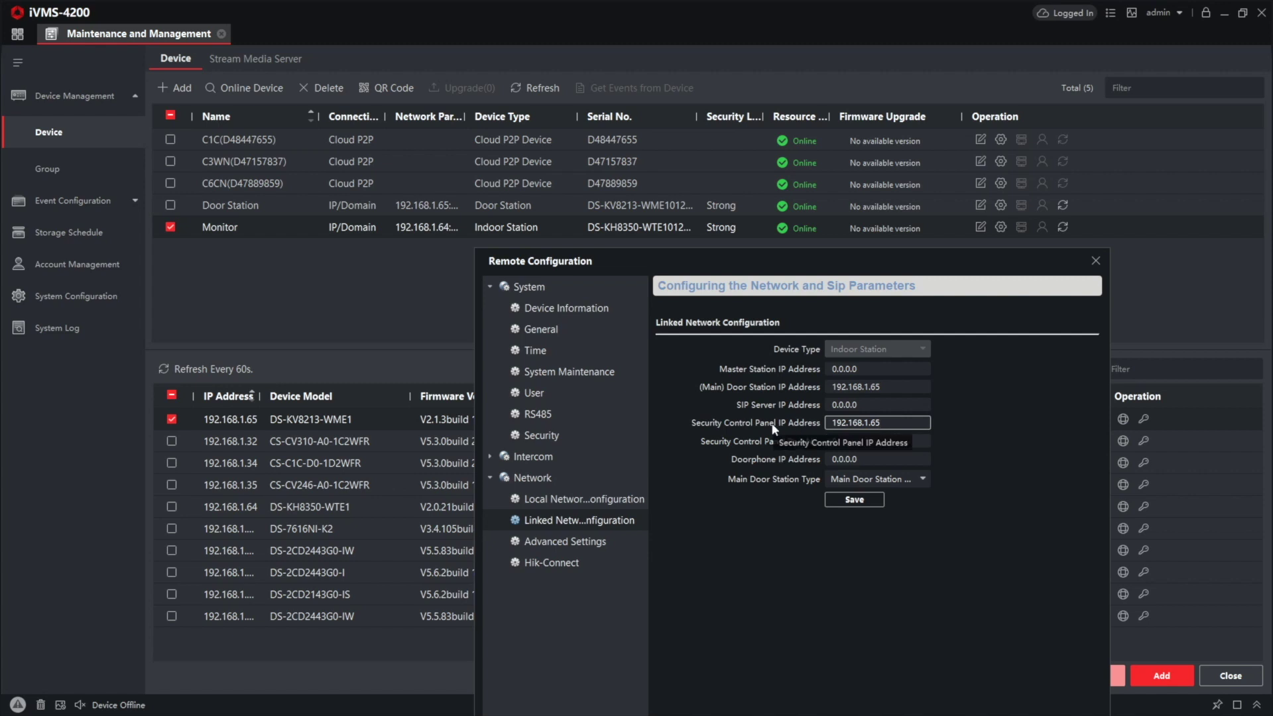
{"action": "type", "text": "22"}
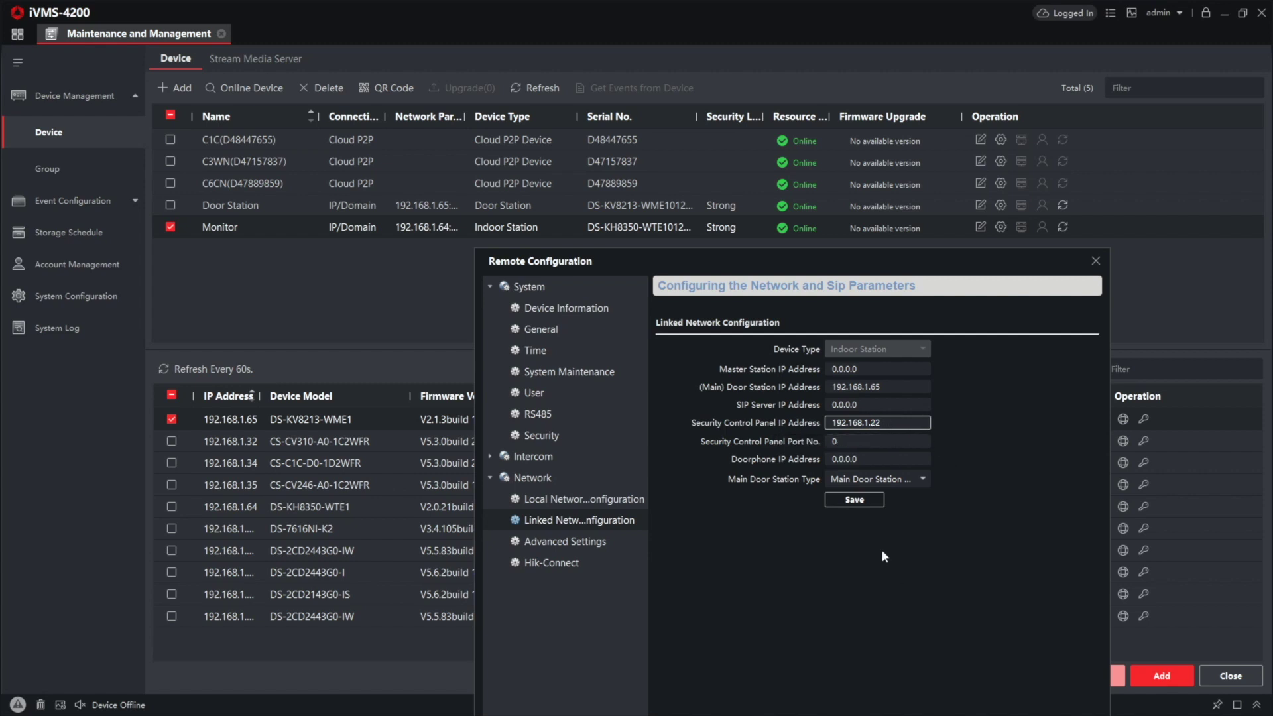
{"action": "left_click", "coordinate": [876, 479]}
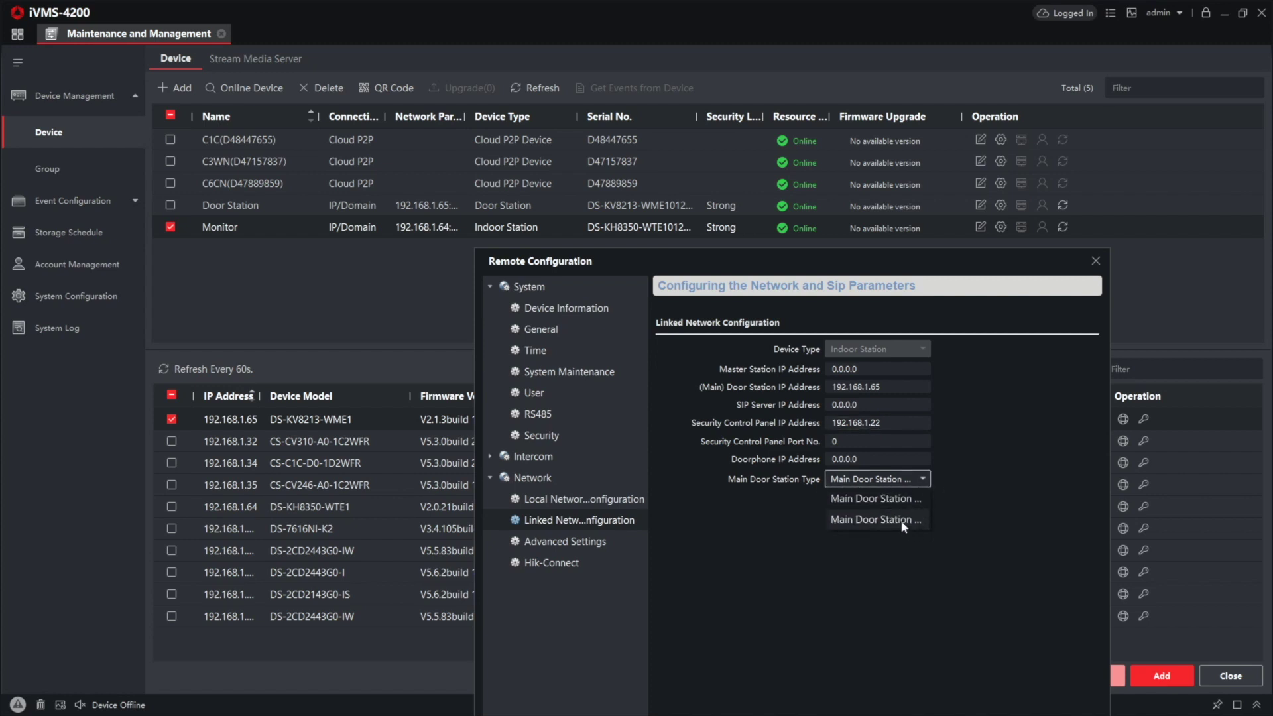
{"action": "left_click", "coordinate": [903, 521]}
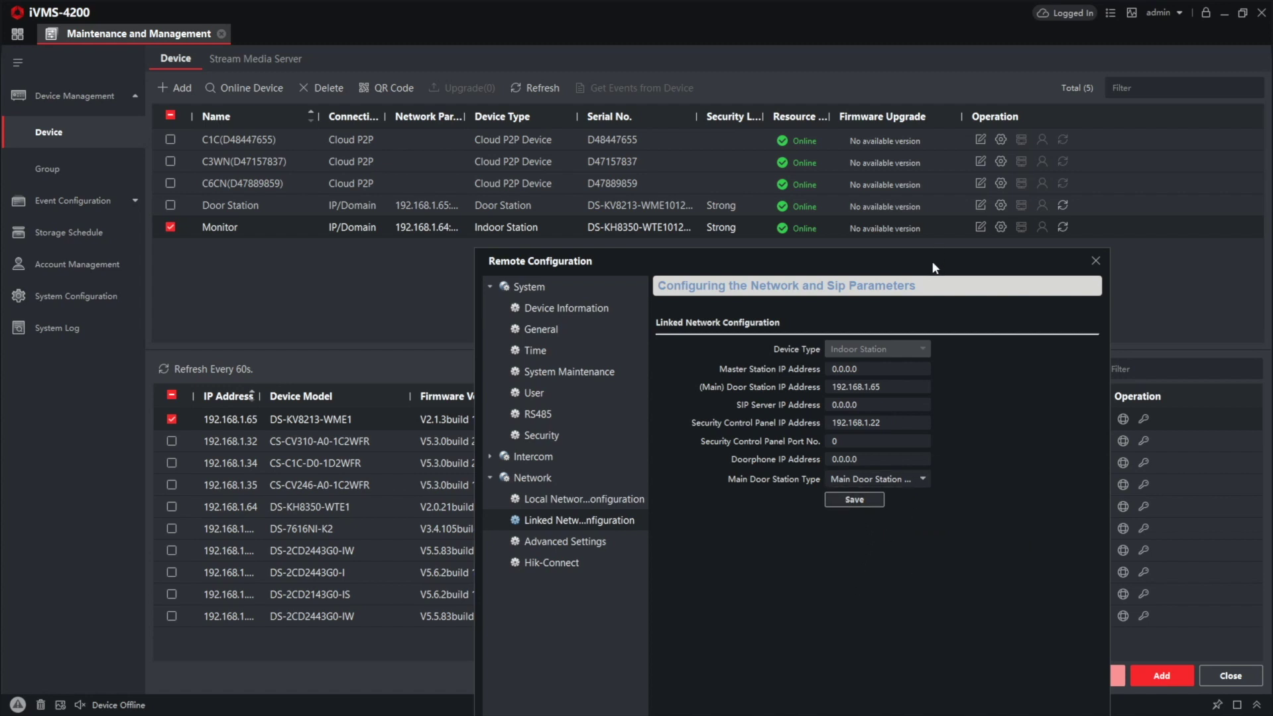
{"action": "left_click_drag", "start_coordinate": [935, 267], "coordinate": [850, 130]}
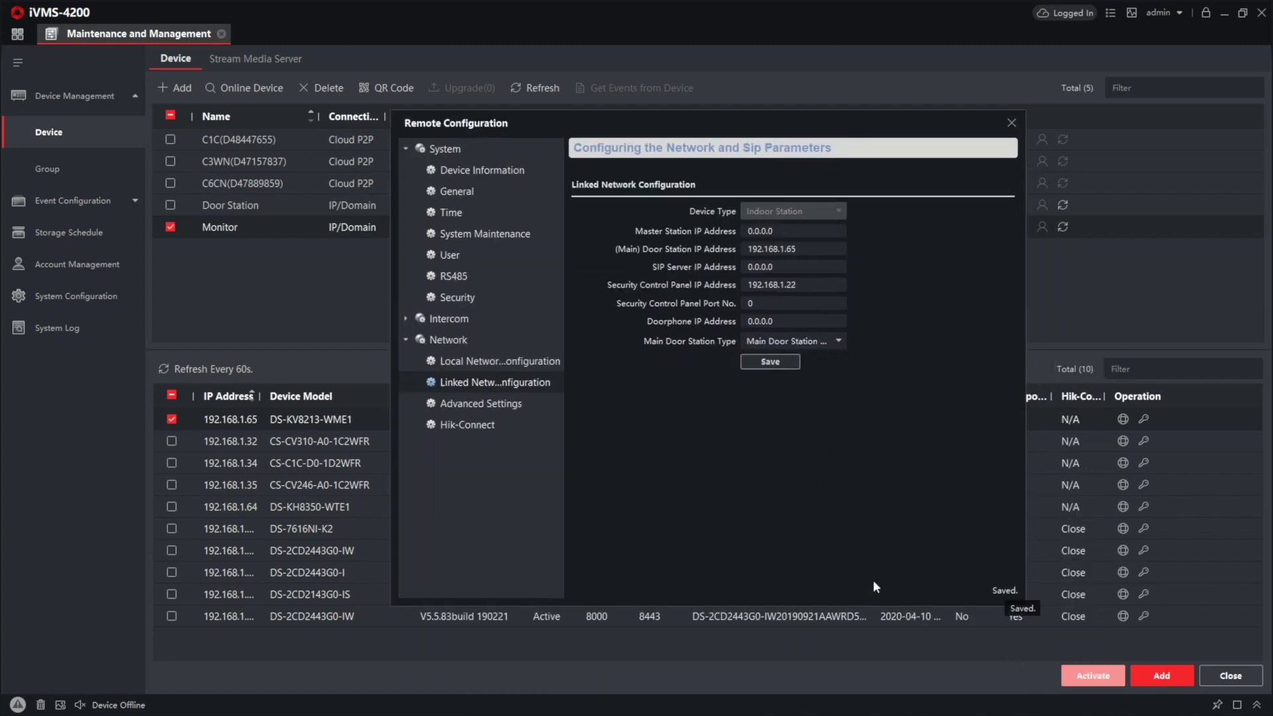
Step: Close the Monitor's remote configuration and return to the module home page
{"action": "left_click", "coordinate": [1012, 123]}
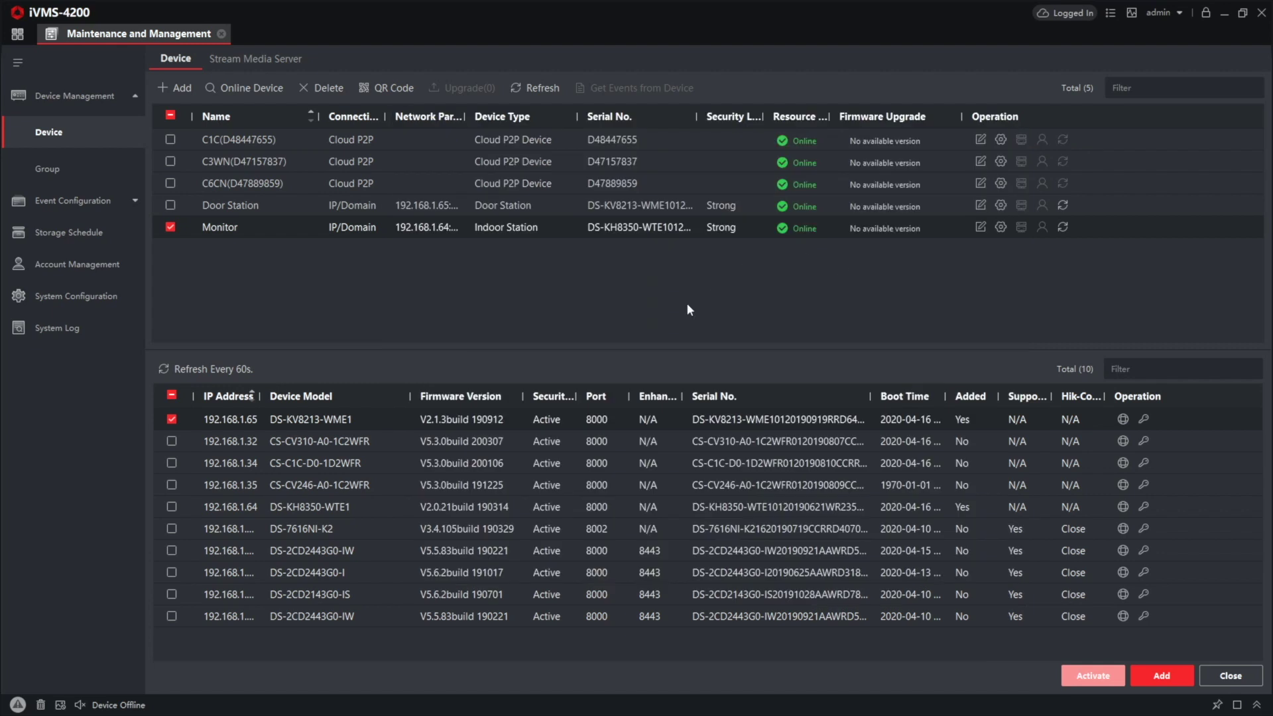
{"action": "left_click", "coordinate": [18, 35]}
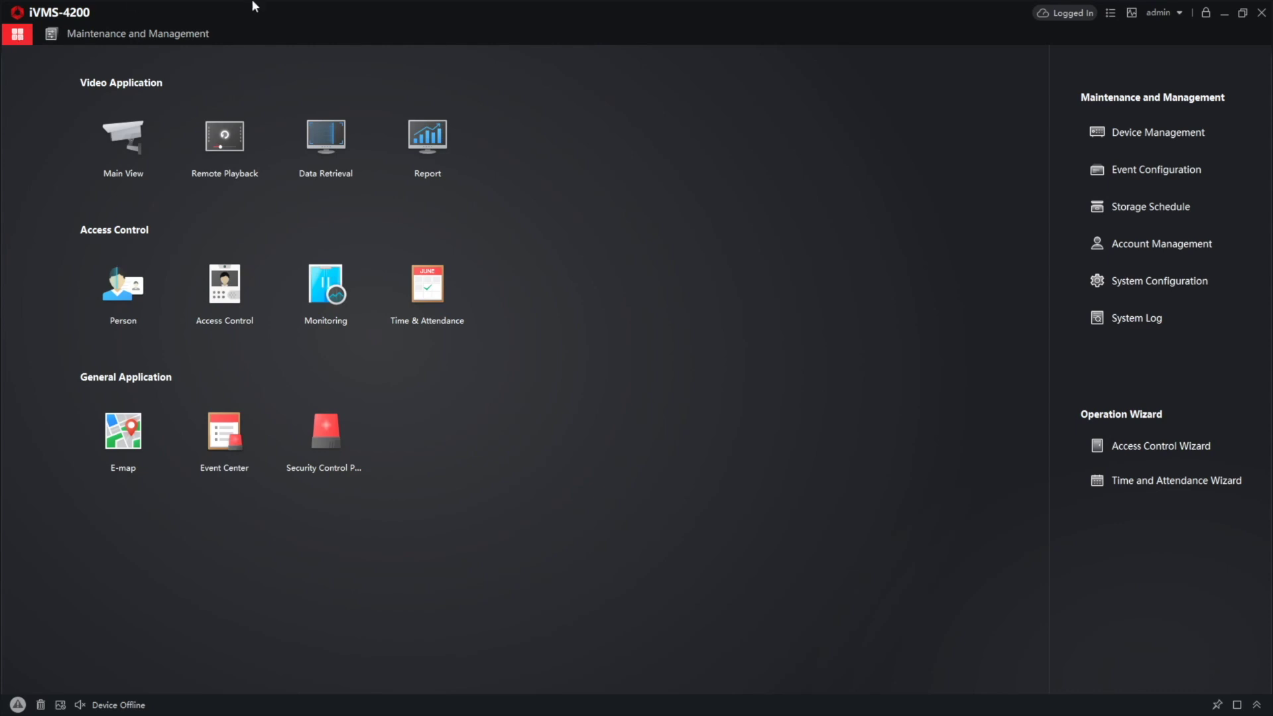
Step: In the Person module, add a new person with their name, e-mail and phone number
{"action": "left_click", "coordinate": [123, 284]}
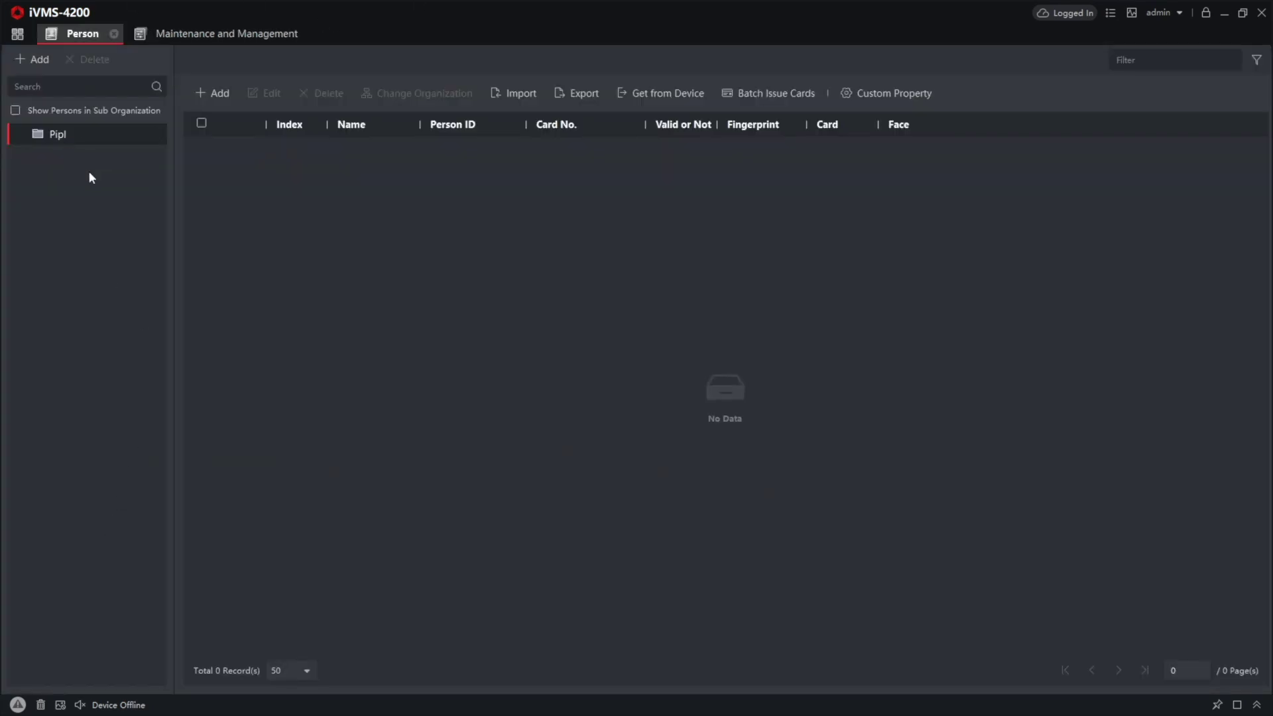
{"action": "left_click", "coordinate": [211, 93]}
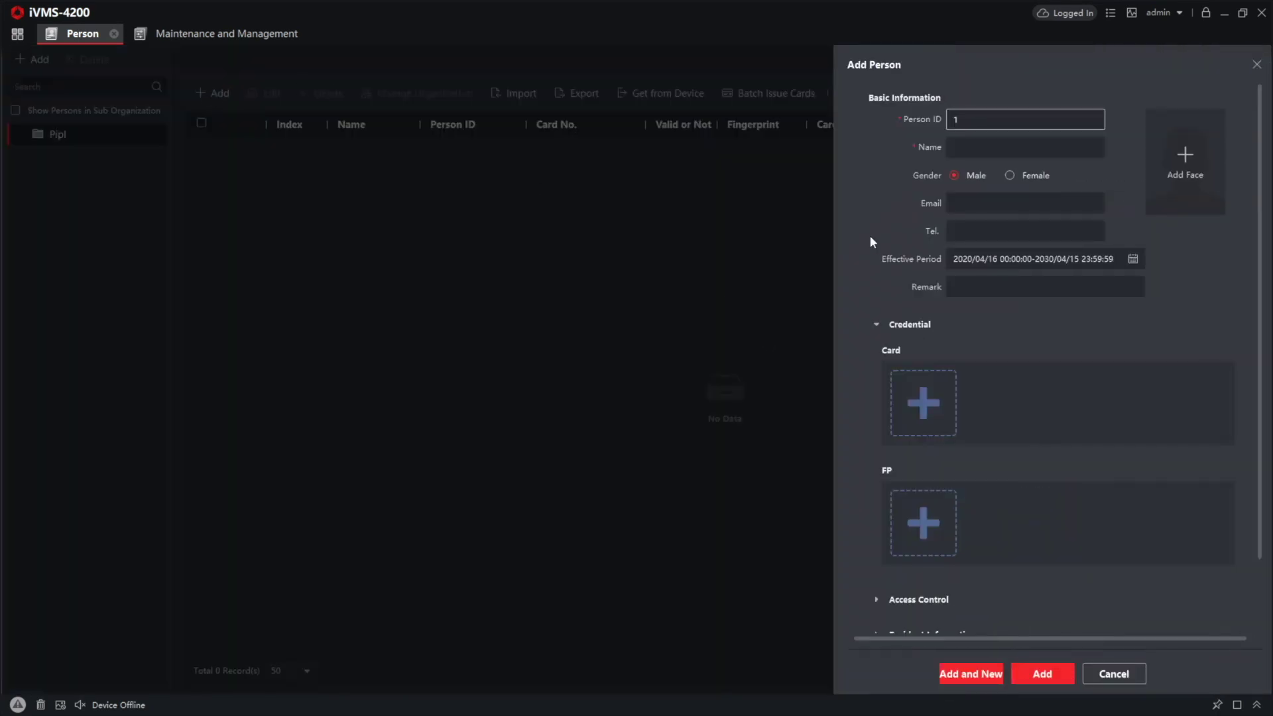
{"action": "left_click", "coordinate": [977, 149]}
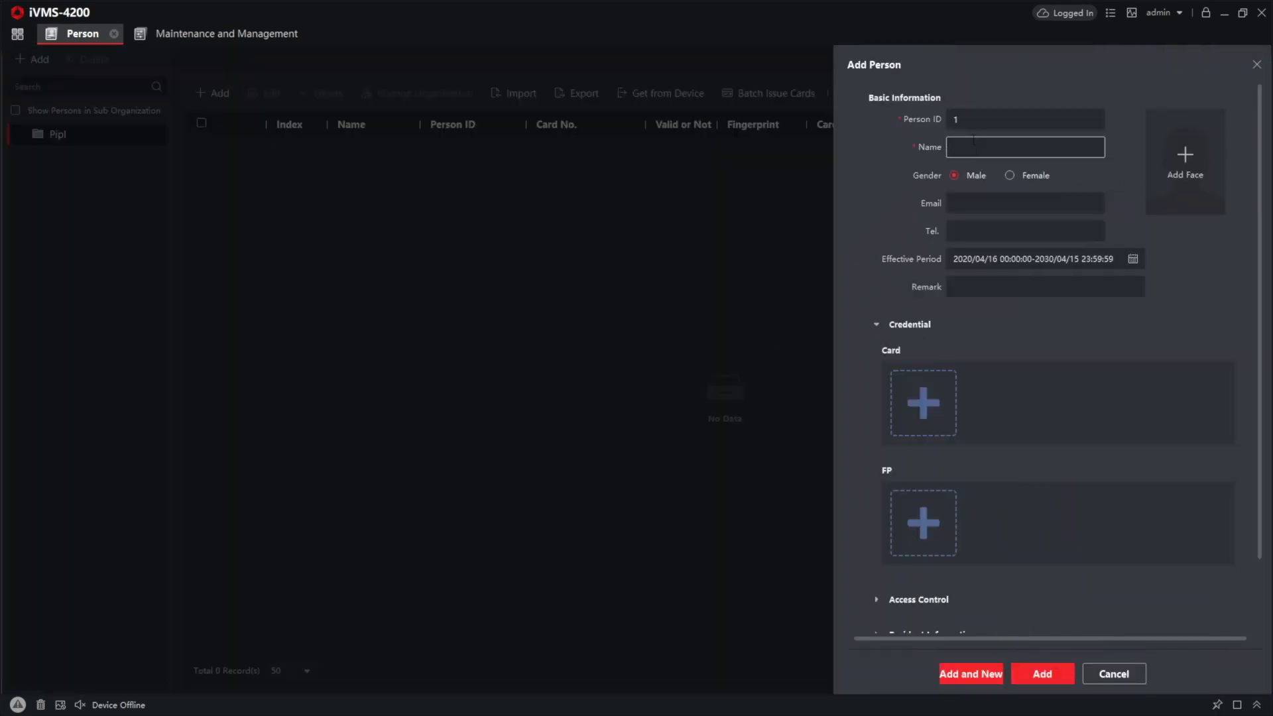
{"action": "type", "text": "Daniel"}
{"action": "left_click", "coordinate": [997, 202]}
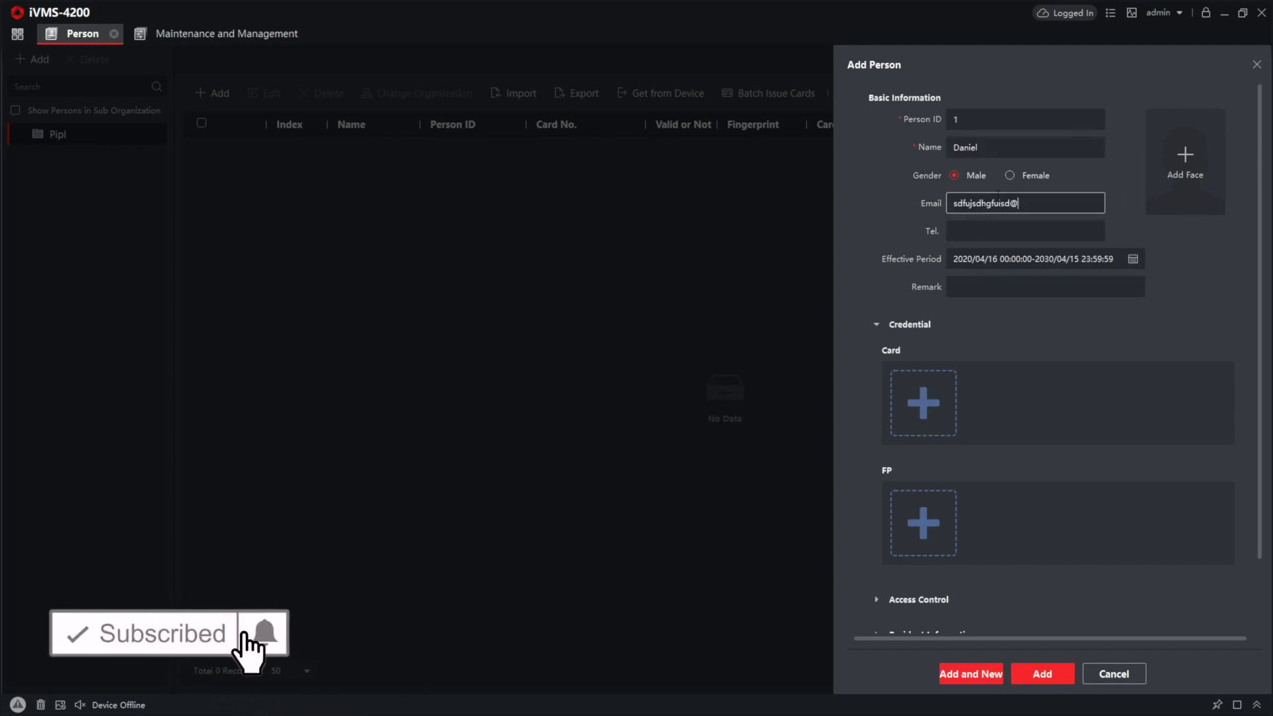
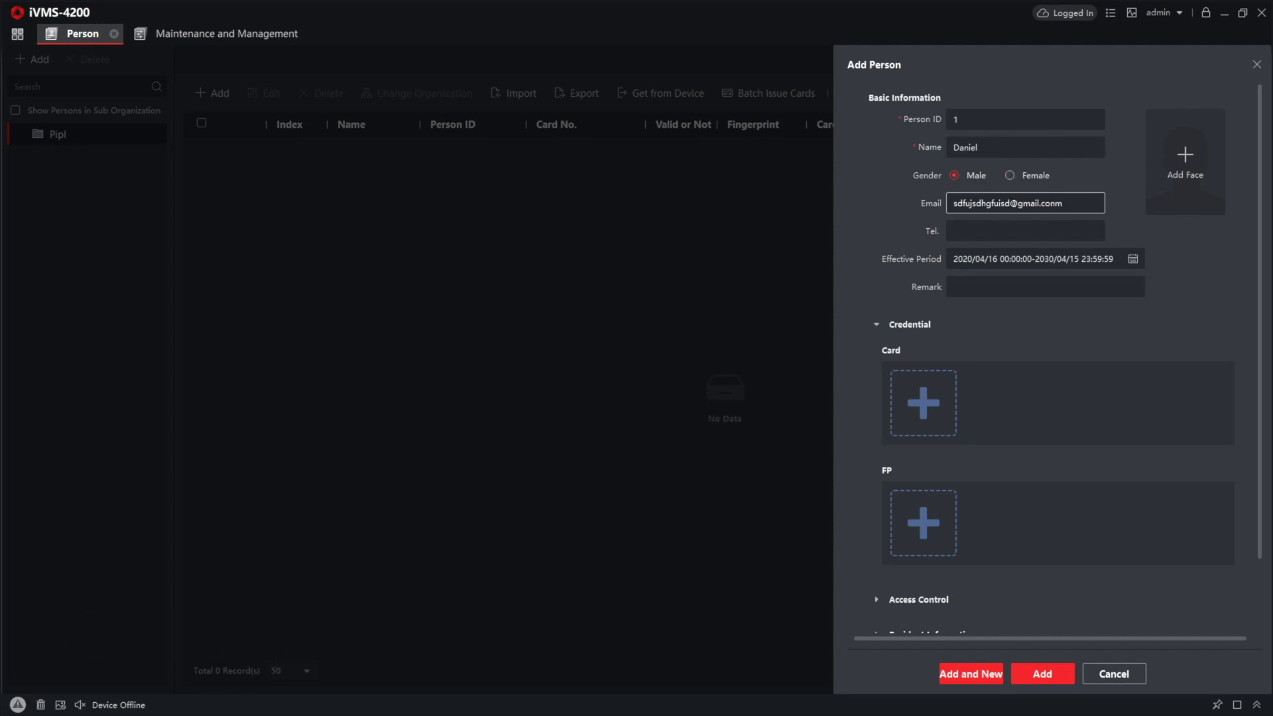
{"action": "left_click", "coordinate": [1025, 231]}
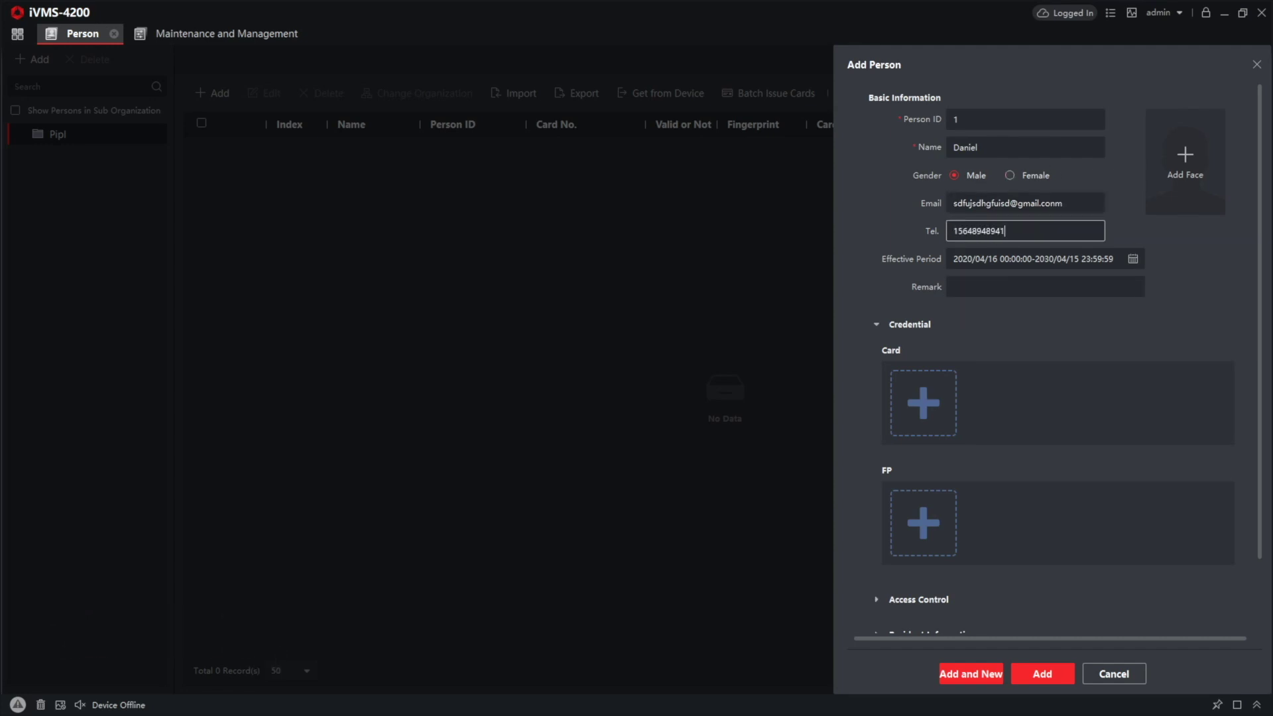
{"action": "left_click", "coordinate": [921, 410]}
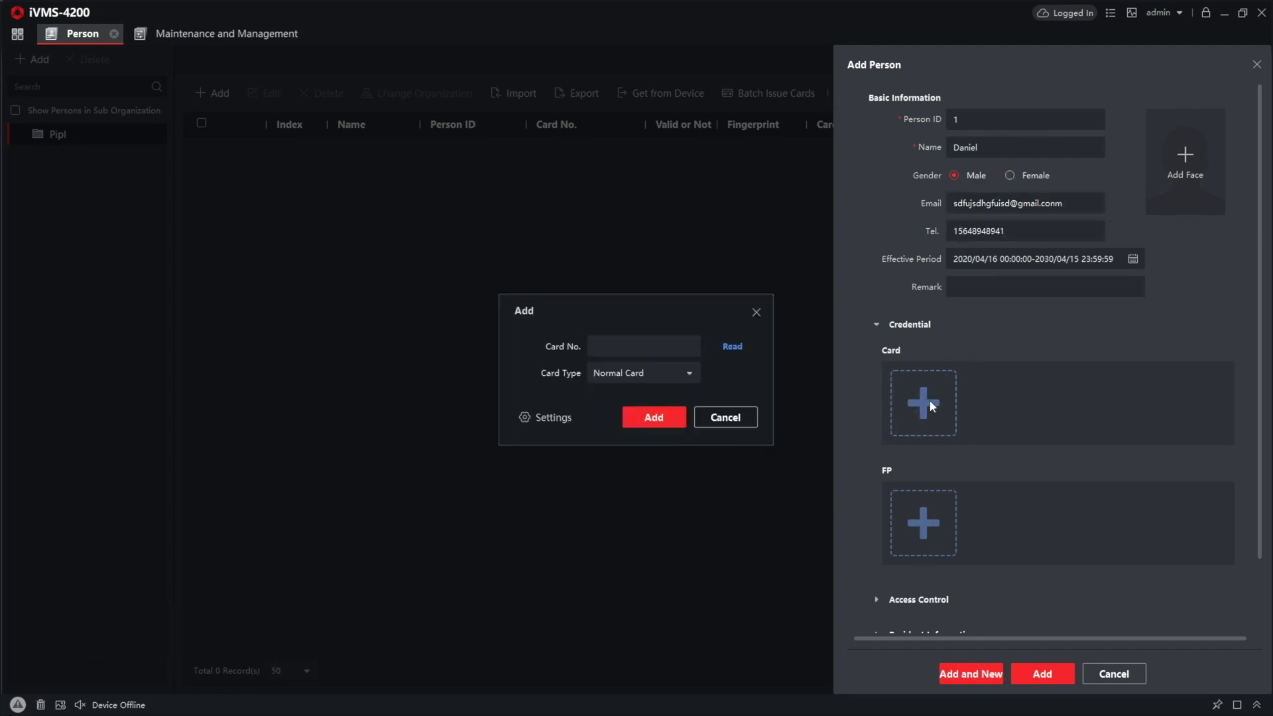
Step: Use the Door Station as card reader, read the card, and add it as a Normal Card
{"action": "left_click", "coordinate": [541, 418]}
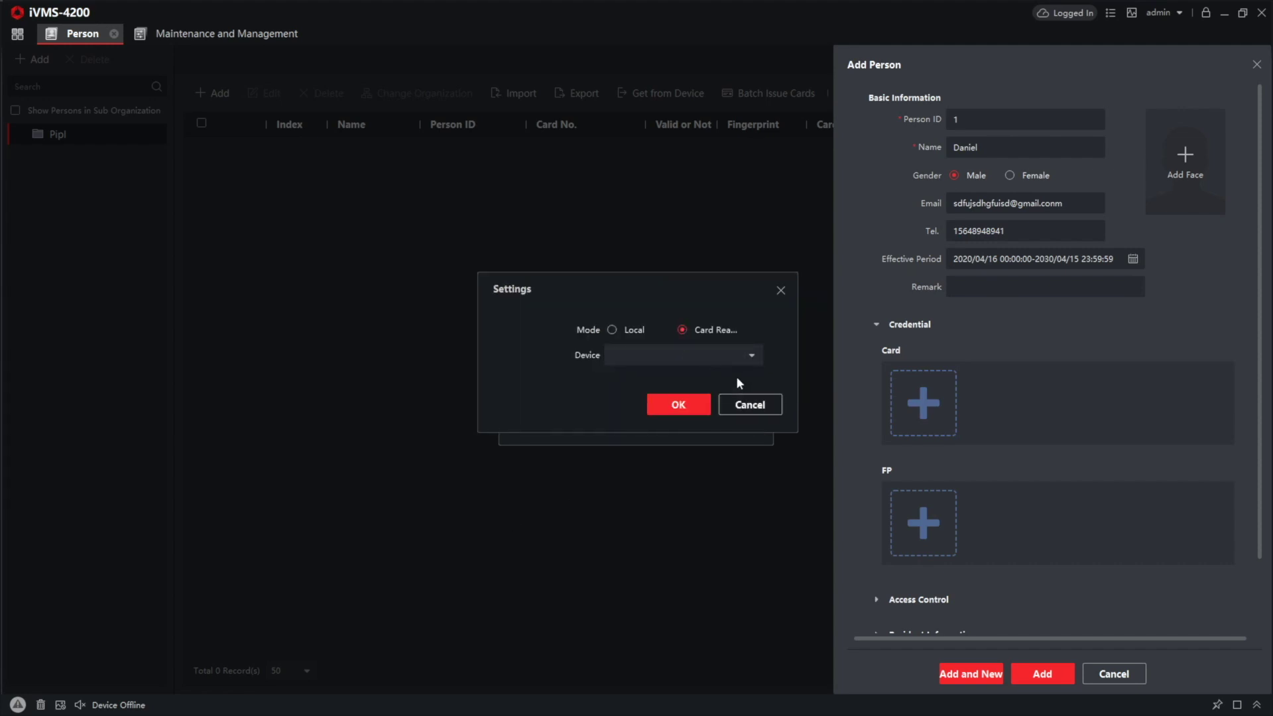
{"action": "left_click", "coordinate": [699, 354]}
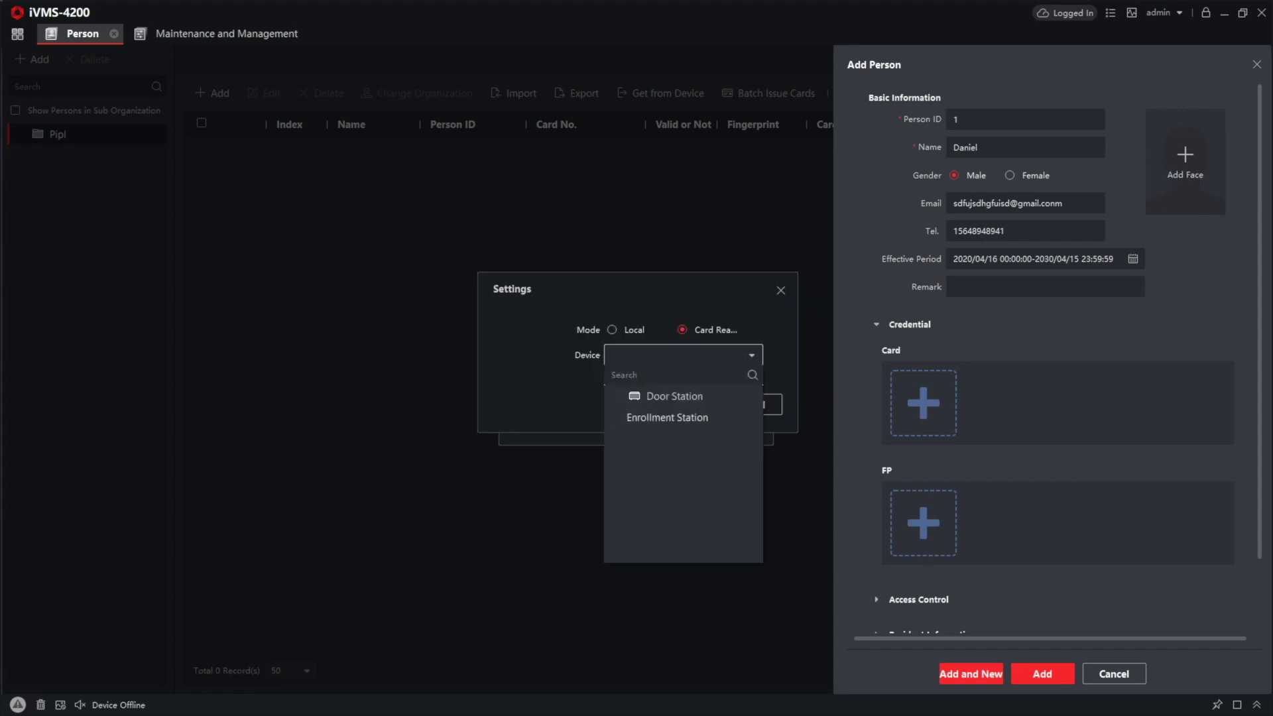
{"action": "left_click", "coordinate": [672, 400]}
{"action": "left_click", "coordinate": [680, 404]}
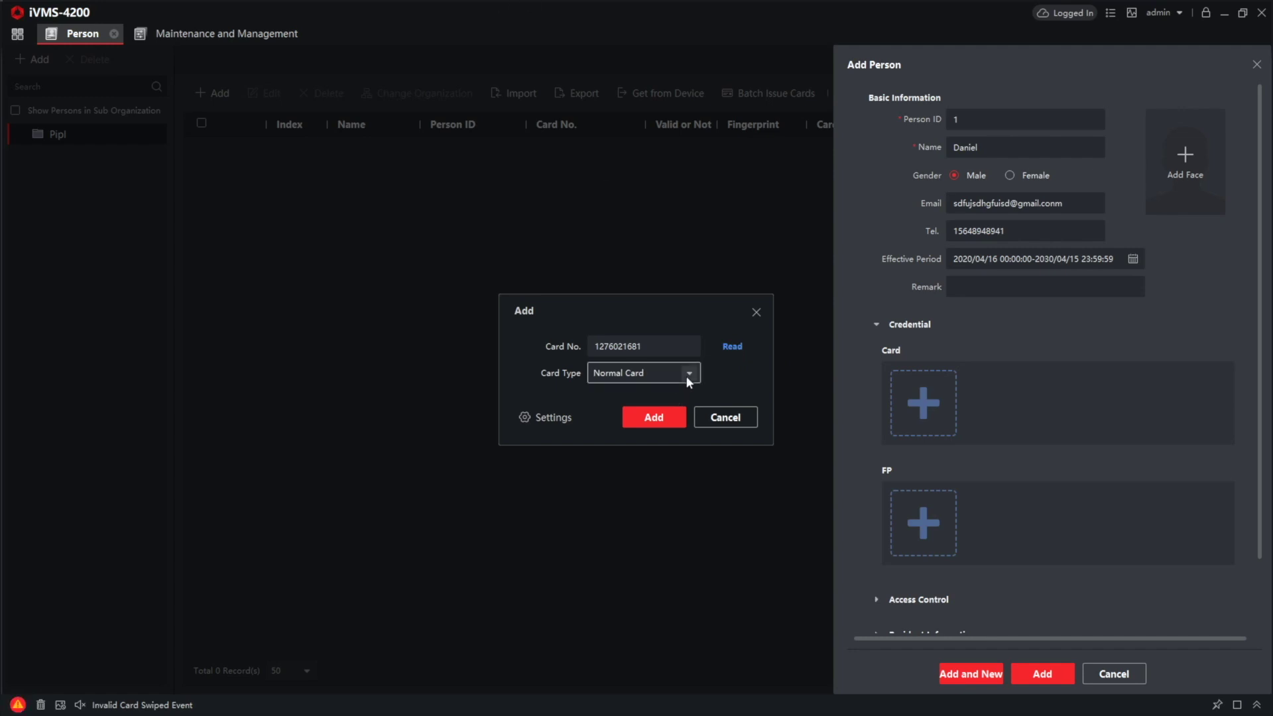
{"action": "left_click", "coordinate": [654, 418]}
{"action": "scroll", "coordinate": [1009, 296], "scroll_direction": "down", "scroll_amount": 2}
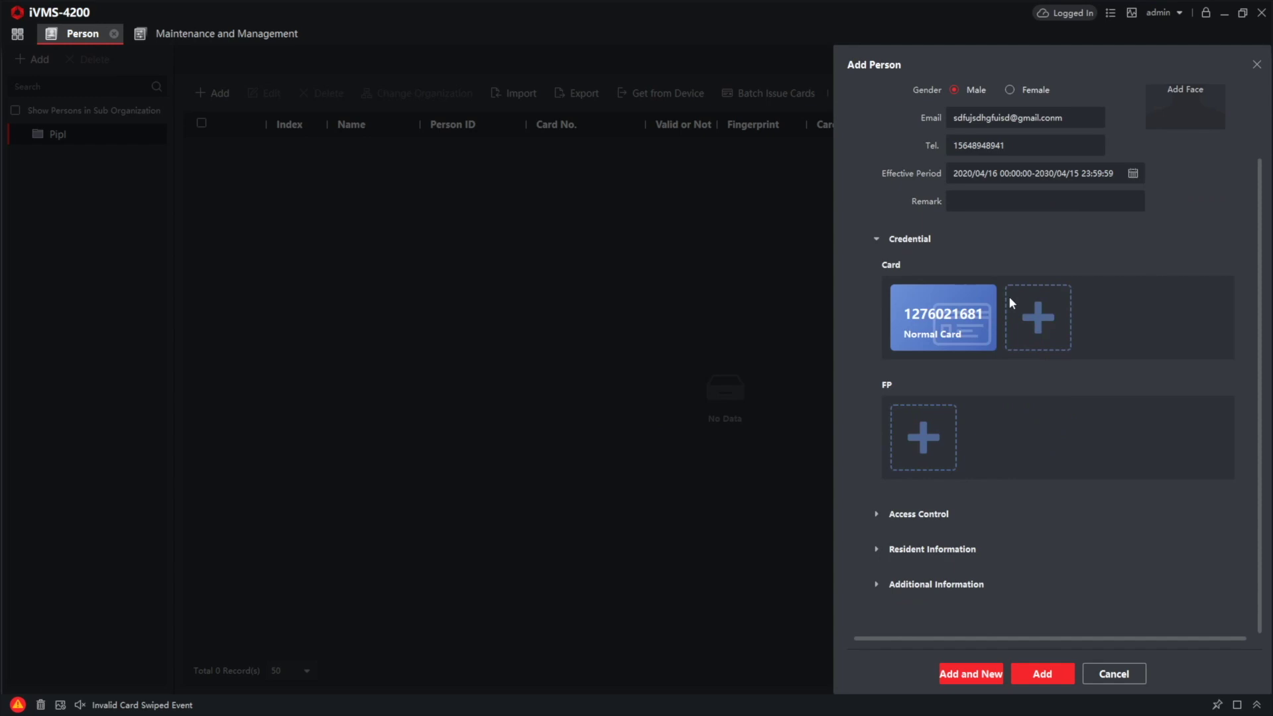
Step: Bind the person to Monitor with floor 1 and call number 1, then save the record
{"action": "left_click", "coordinate": [876, 515]}
{"action": "scroll", "coordinate": [962, 597], "scroll_direction": "down", "scroll_amount": 3}
{"action": "left_click", "coordinate": [873, 389]}
{"action": "left_click", "coordinate": [881, 548]}
{"action": "scroll", "coordinate": [961, 531], "scroll_direction": "down", "scroll_amount": 2}
{"action": "left_click", "coordinate": [1028, 499]}
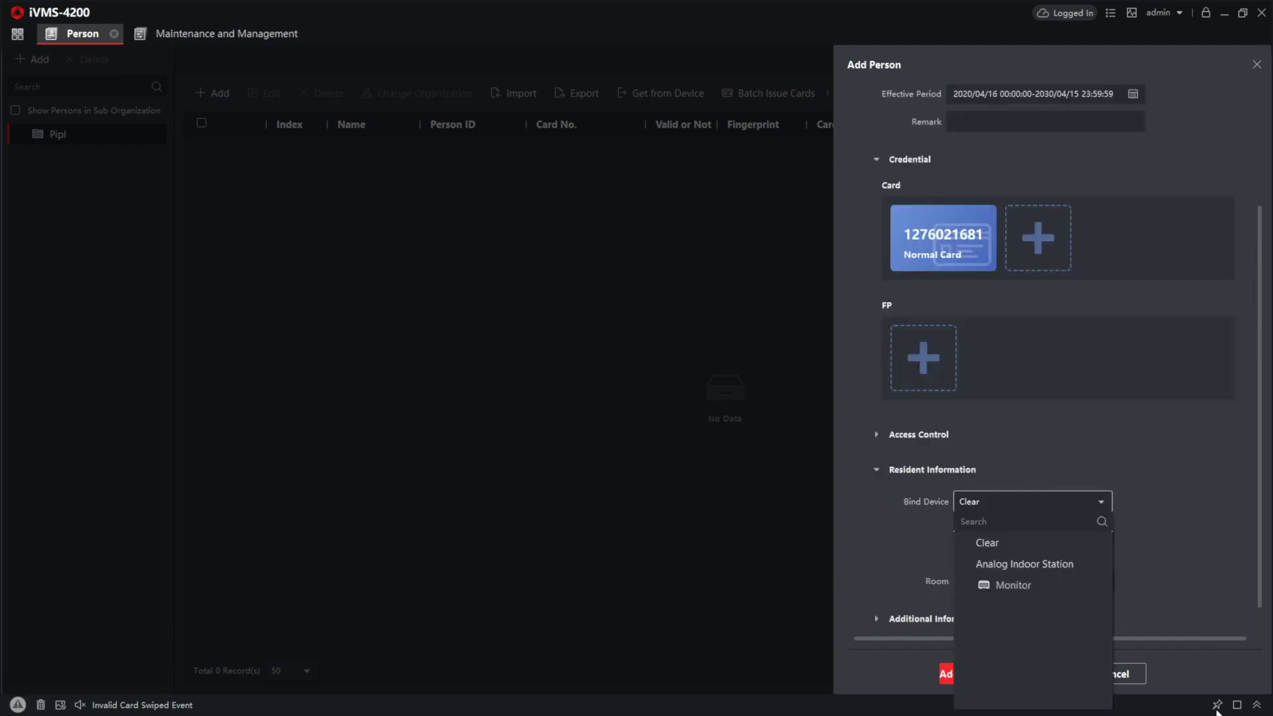
{"action": "left_click", "coordinate": [1027, 587]}
{"action": "left_click", "coordinate": [1002, 582]}
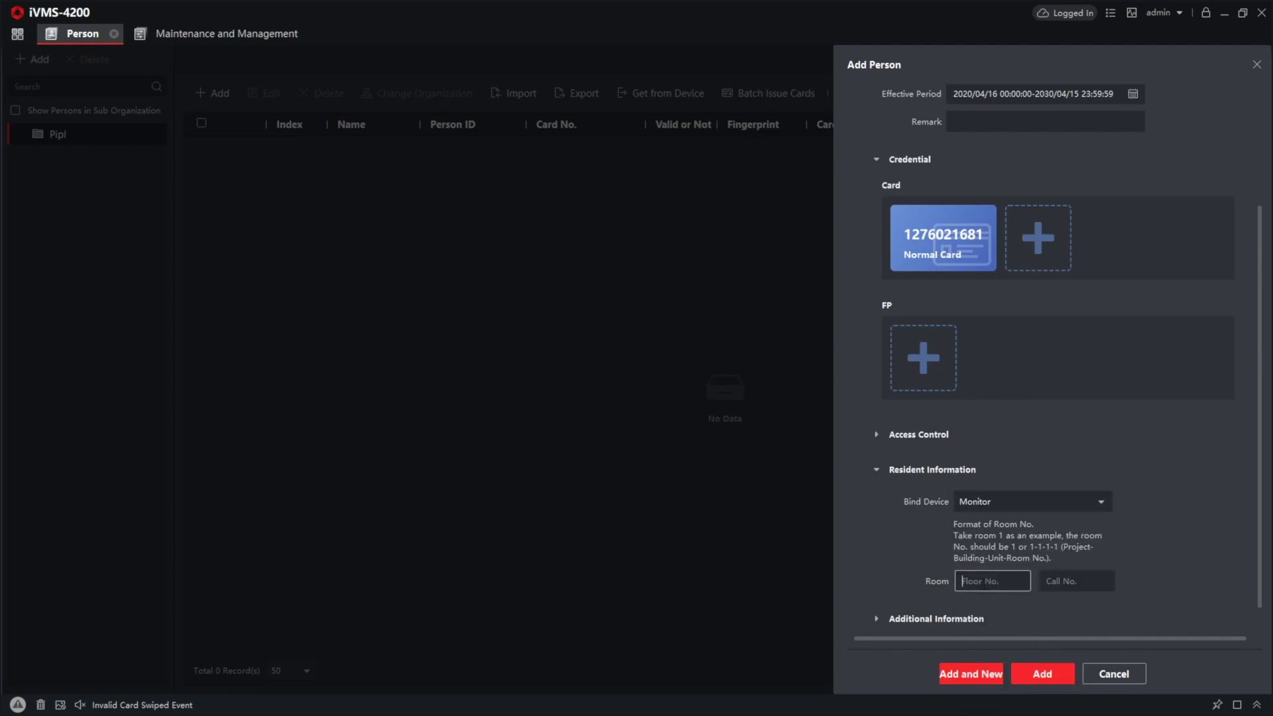
{"action": "type", "text": "1"}
{"action": "key", "text": "Tab"}
{"action": "type", "text": "1"}
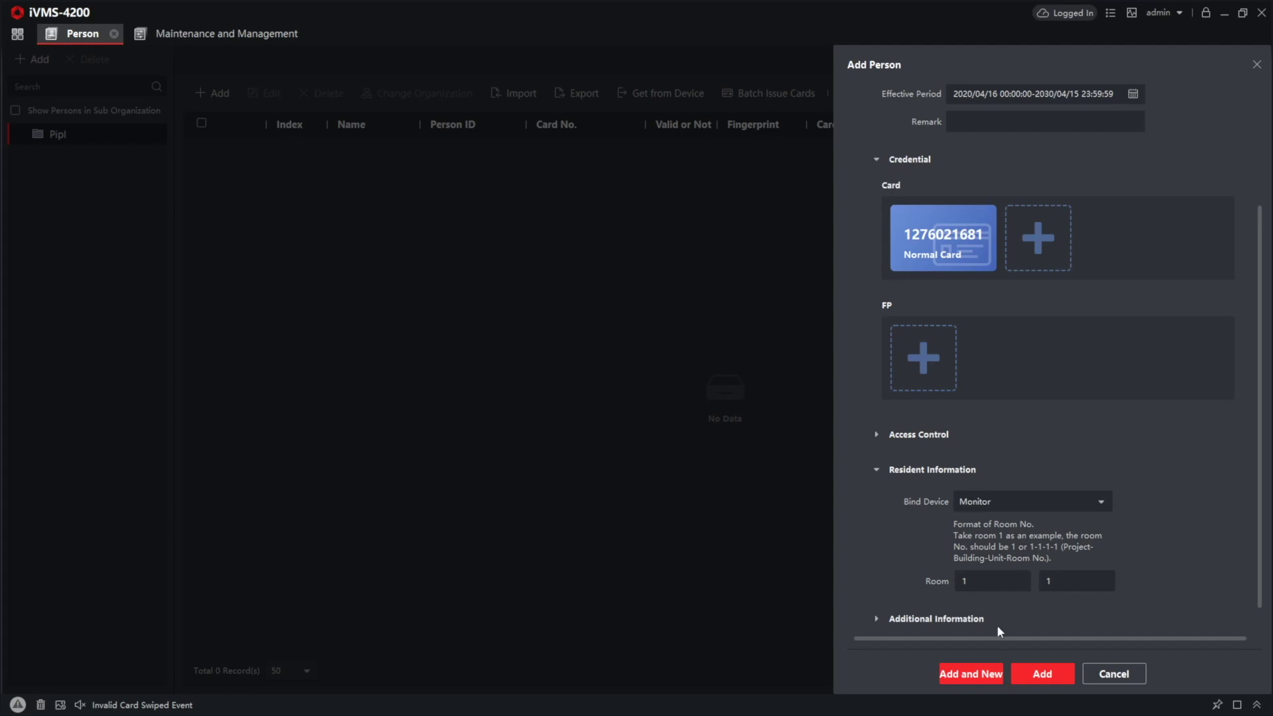
{"action": "scroll", "coordinate": [1033, 680], "scroll_direction": "down", "scroll_amount": 1}
{"action": "left_click", "coordinate": [1041, 677]}
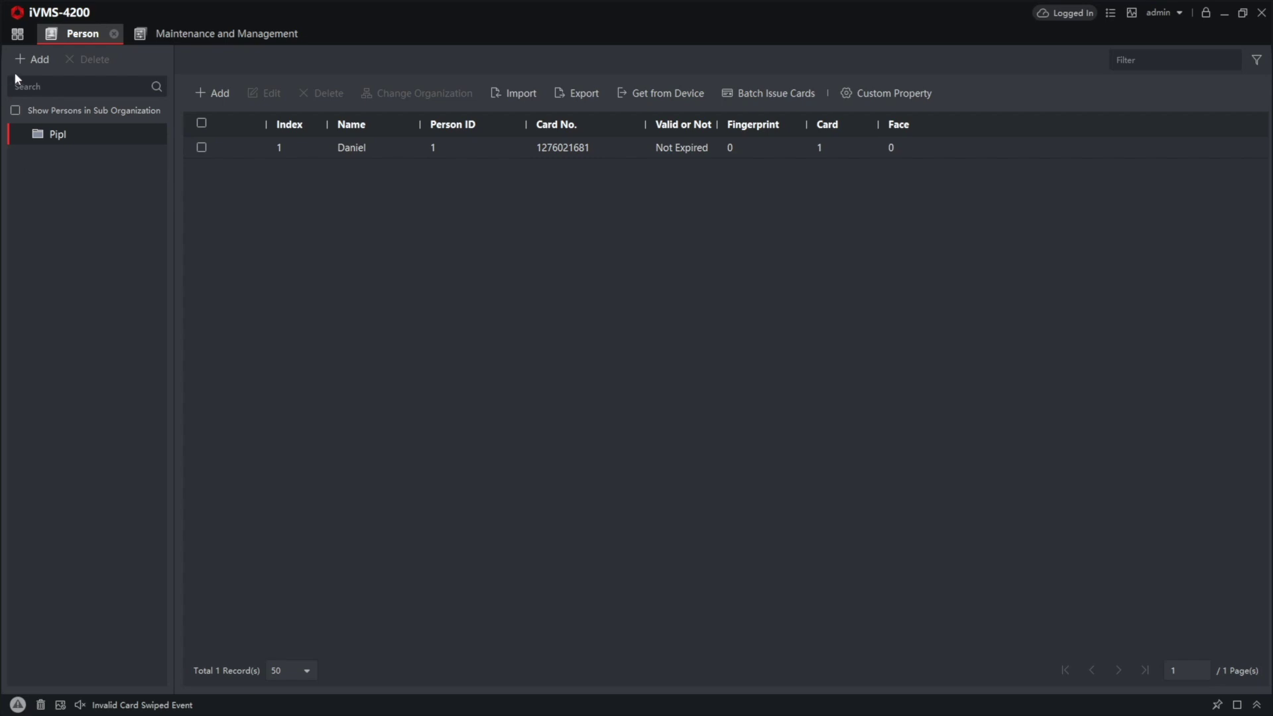
Step: Go to Access Control's Access Group page and start a new access group
{"action": "left_click", "coordinate": [19, 37]}
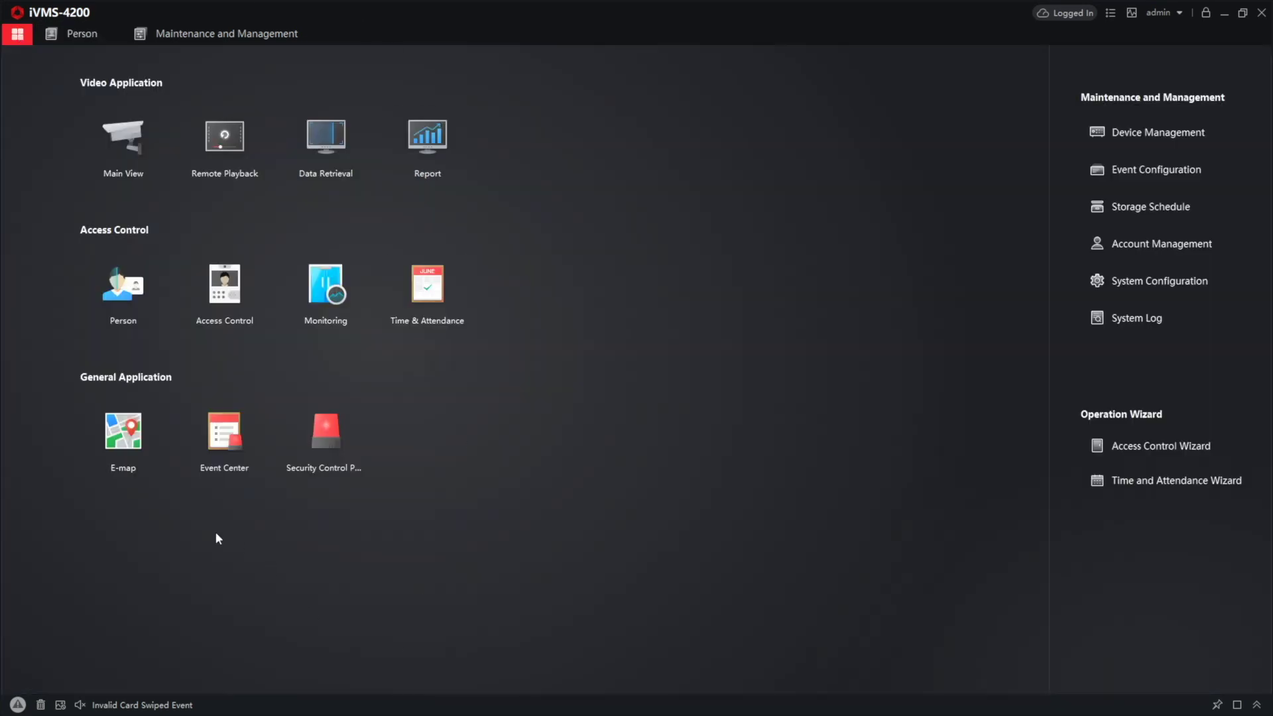
{"action": "left_click", "coordinate": [207, 283]}
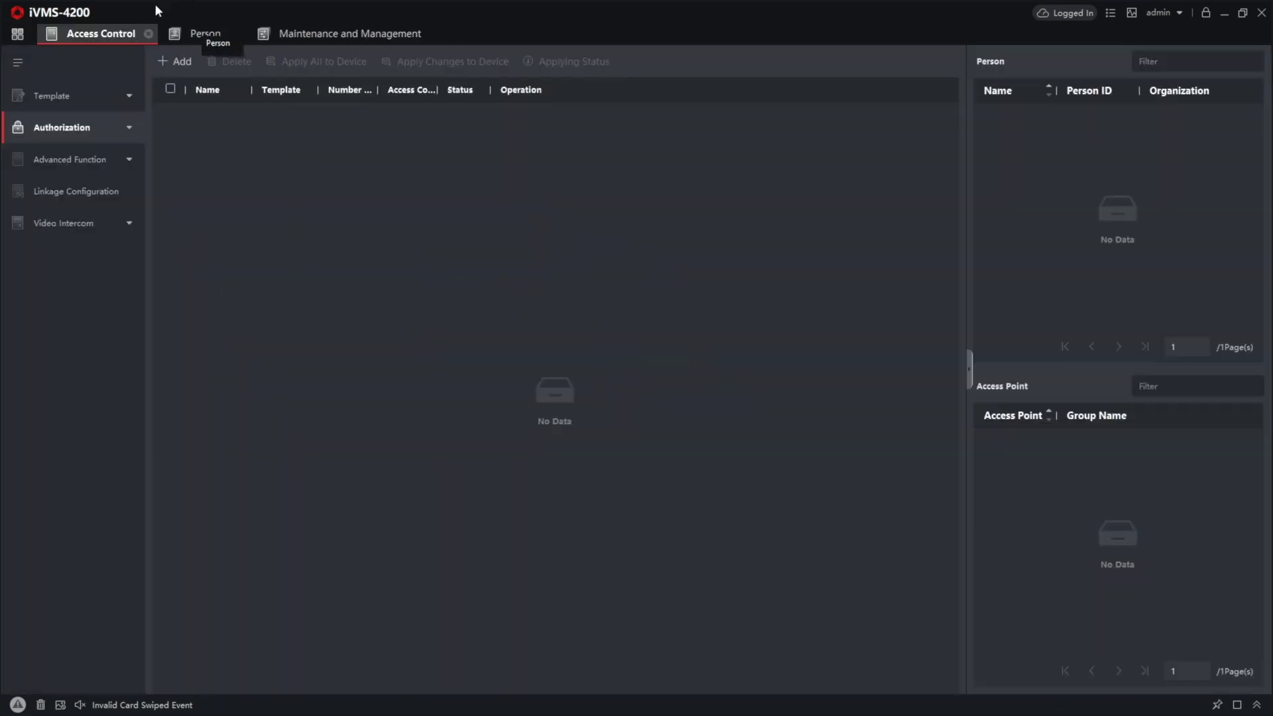
{"action": "left_click", "coordinate": [130, 126]}
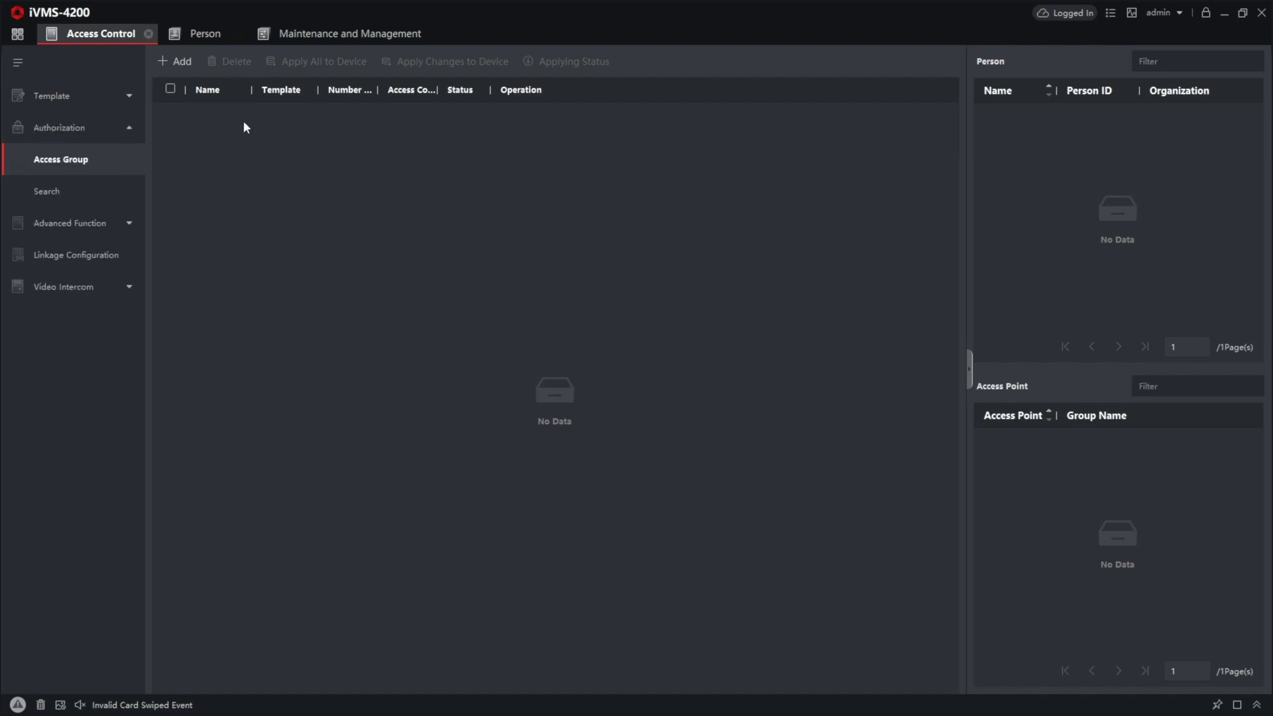
{"action": "left_click", "coordinate": [185, 65]}
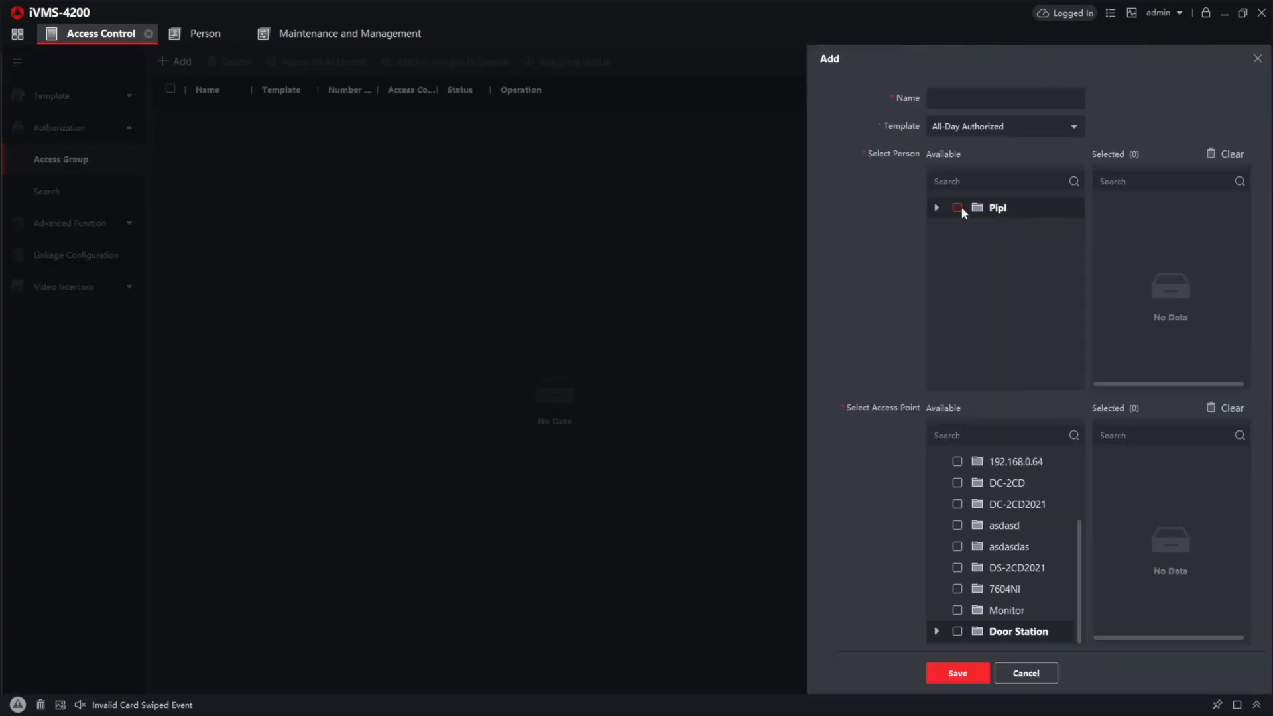
Step: Include the Pipl organisation's person and the Door Station, name the group Door1, and save
{"action": "left_click", "coordinate": [957, 208]}
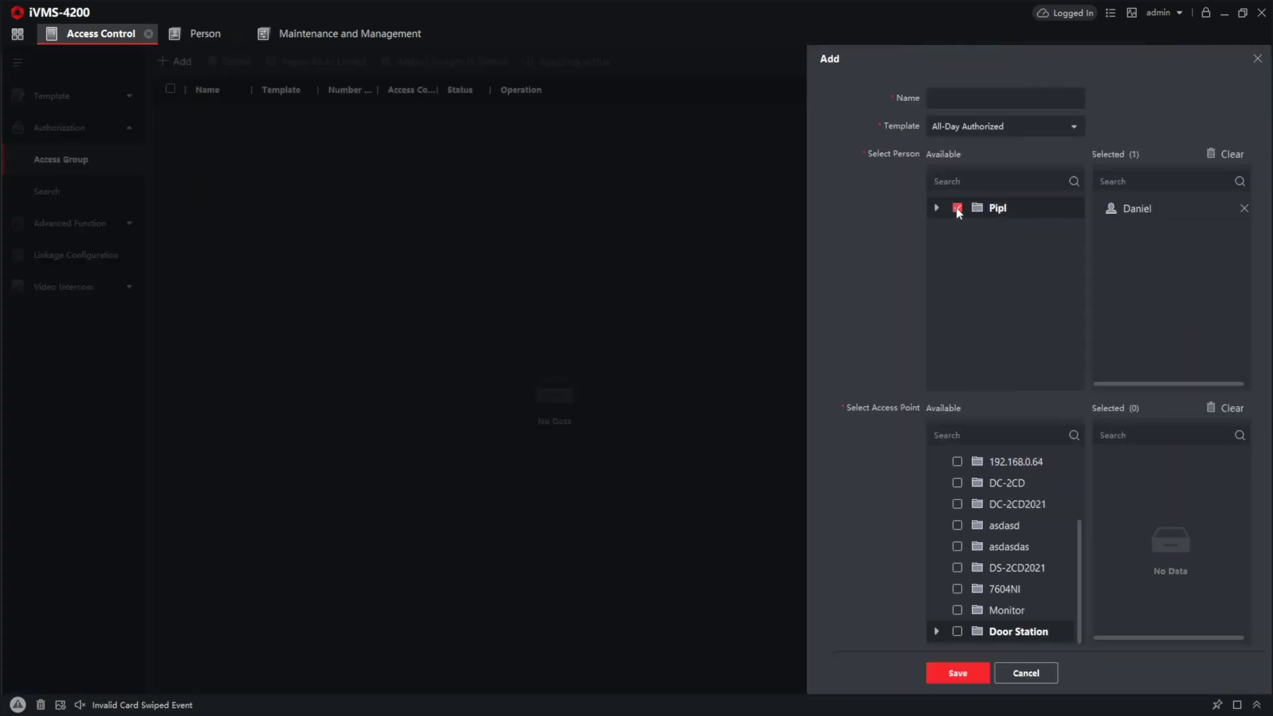
{"action": "left_click", "coordinate": [1127, 208]}
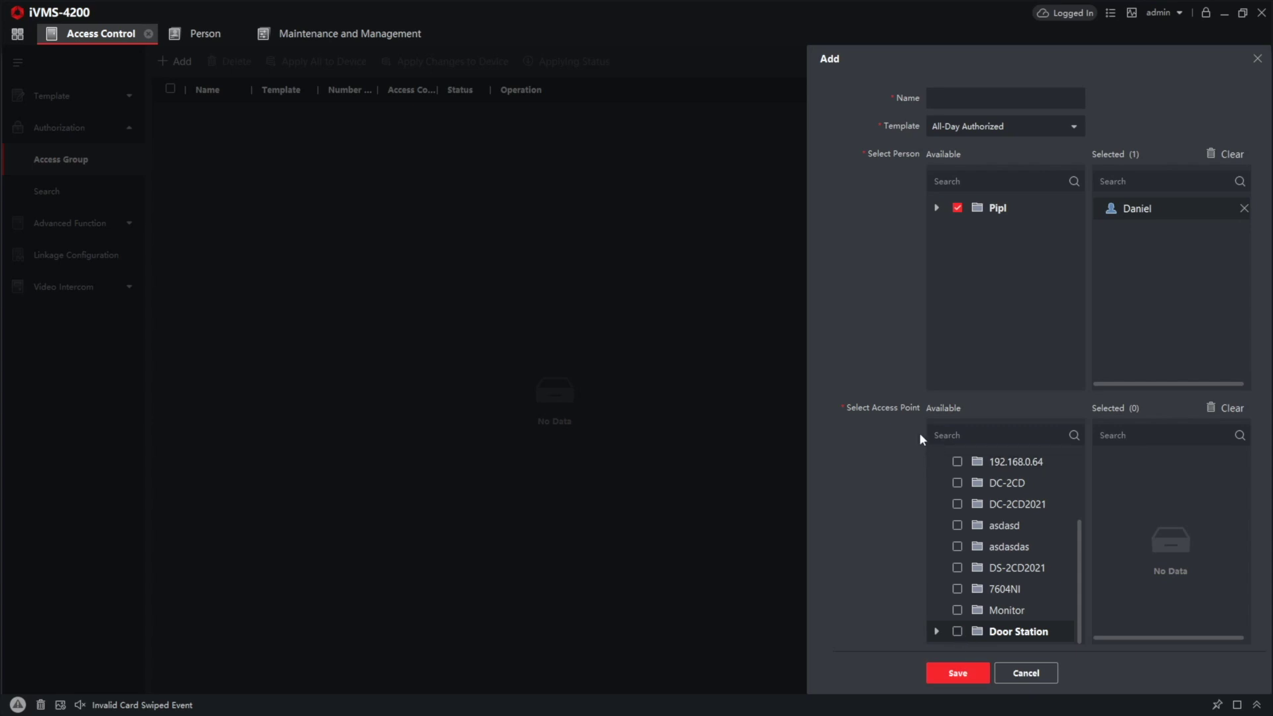
{"action": "left_click", "coordinate": [957, 632]}
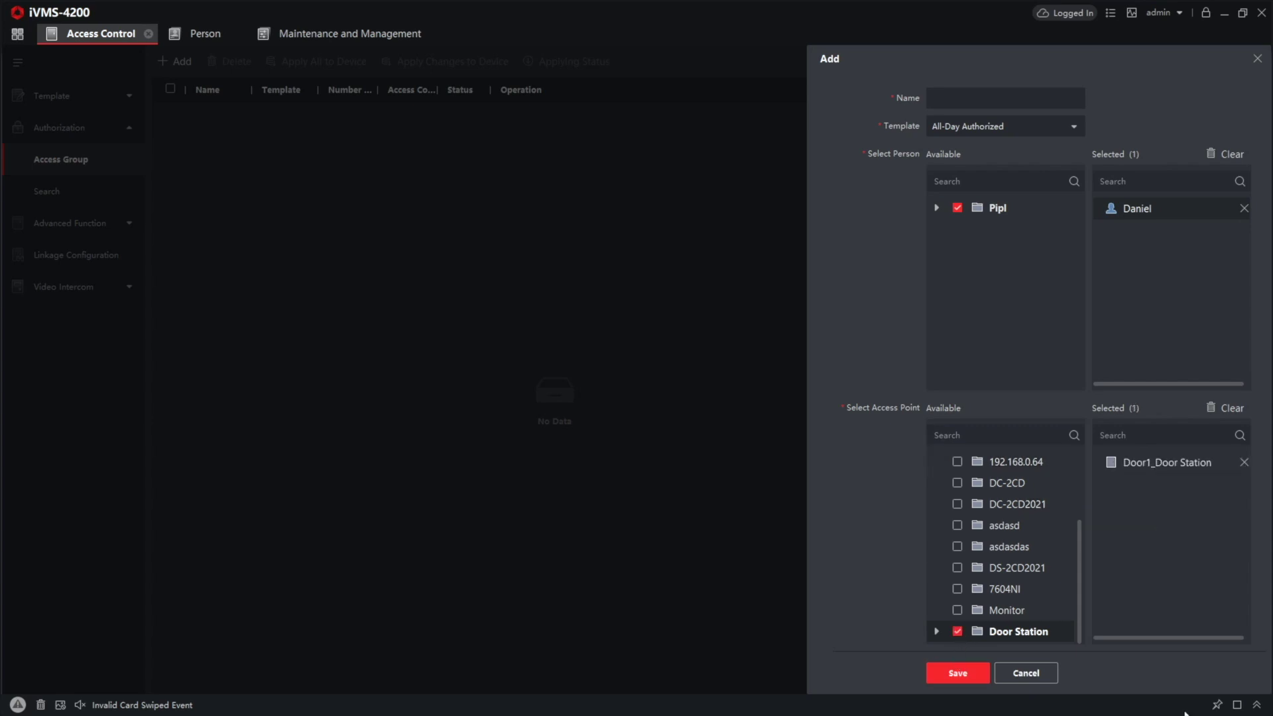
{"action": "left_click", "coordinate": [1186, 468]}
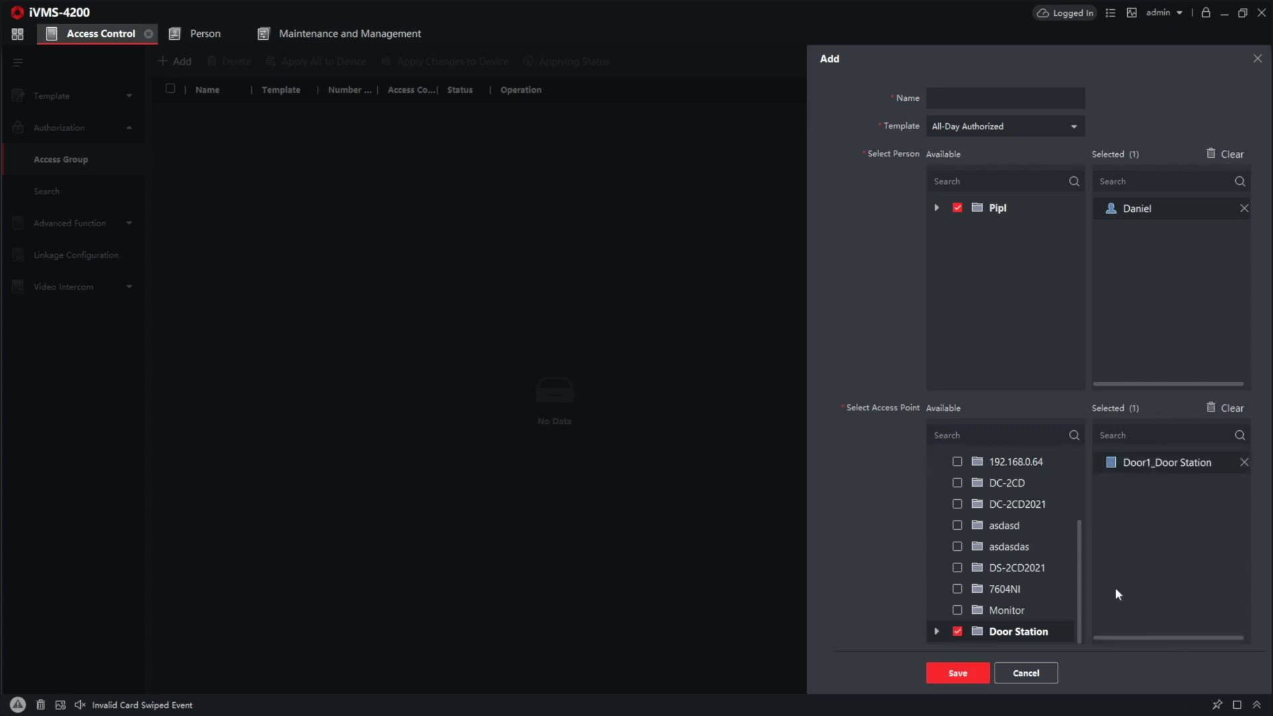
{"action": "left_click", "coordinate": [955, 674]}
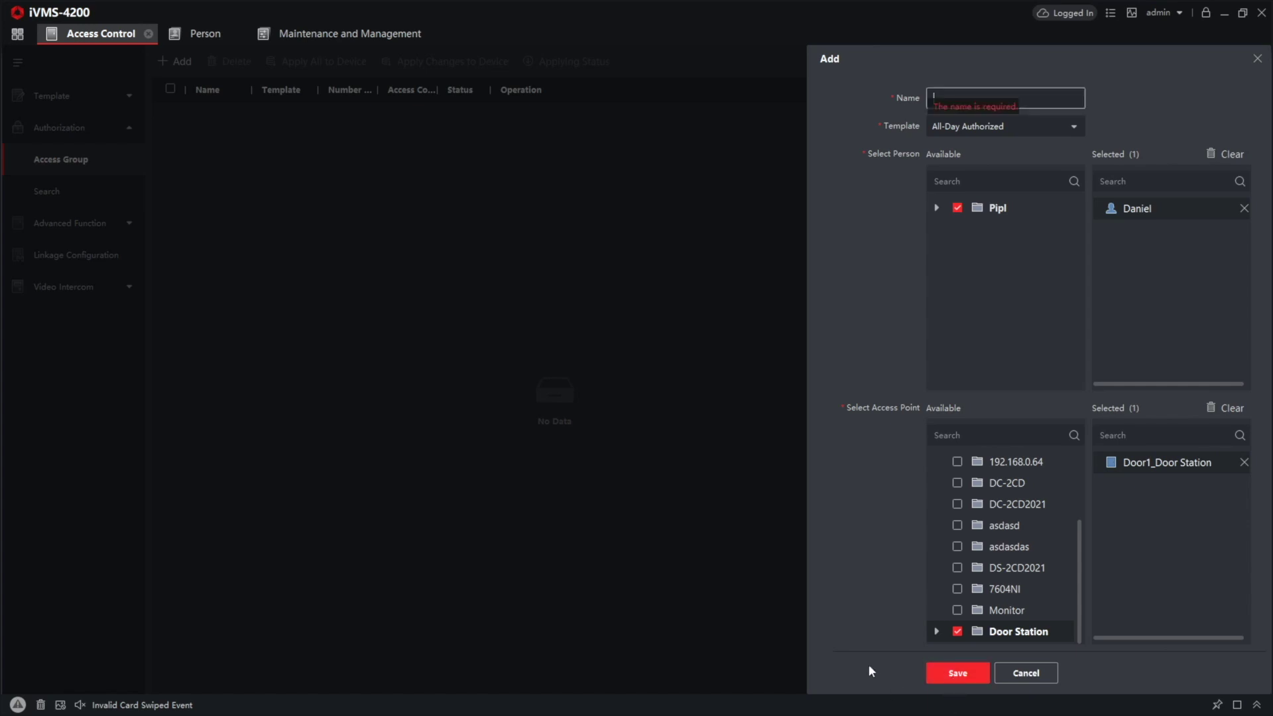
{"action": "left_click", "coordinate": [977, 674]}
{"action": "type", "text": "Door1"}
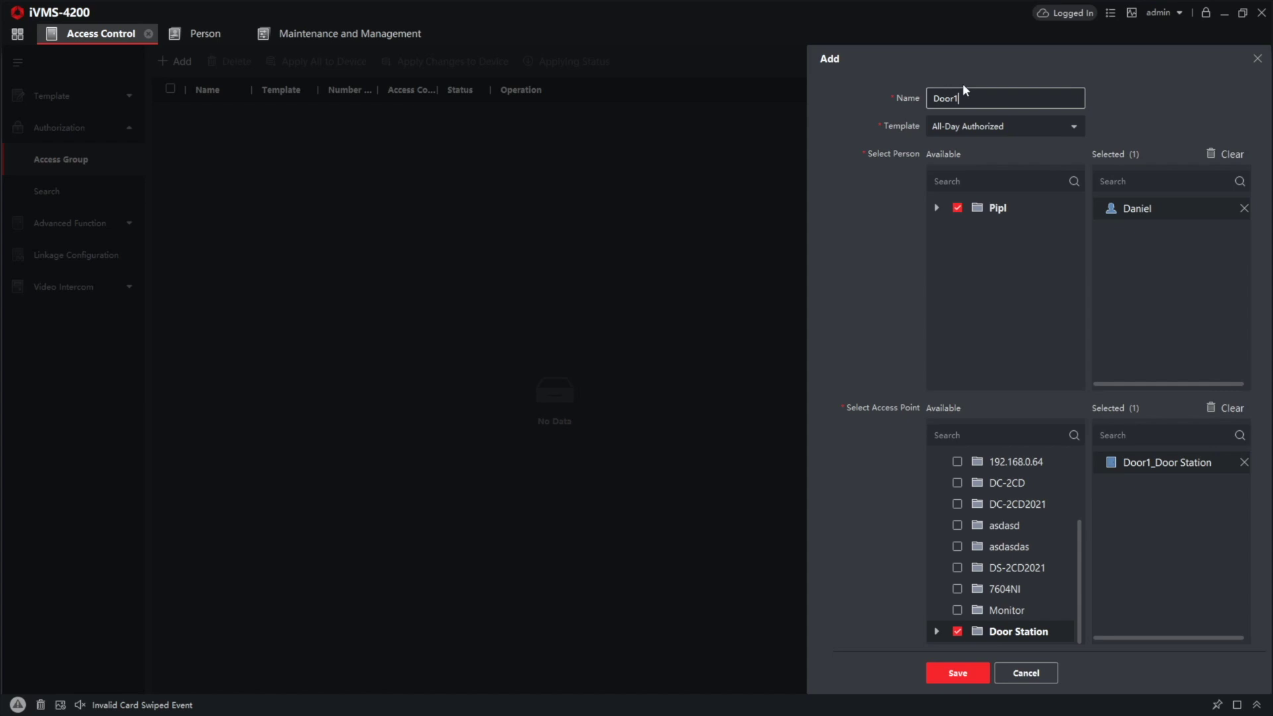
{"action": "left_click", "coordinate": [957, 673]}
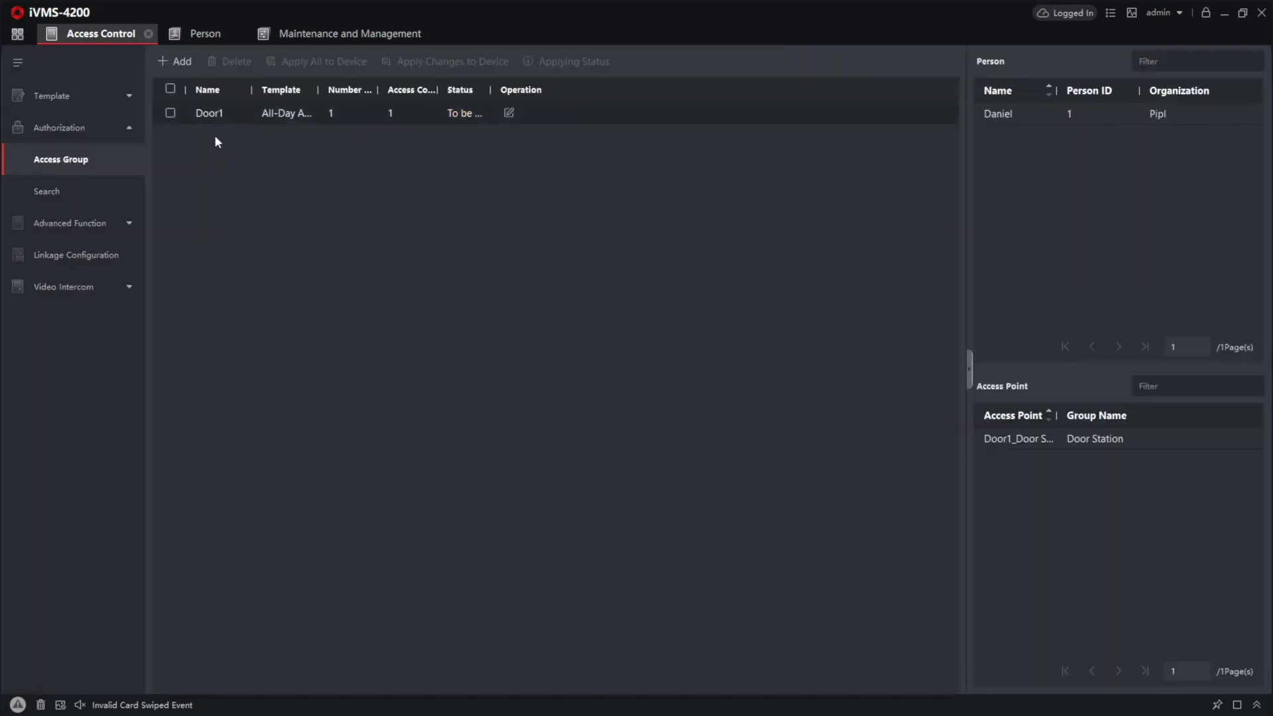
Step: Apply the Door1 access group to the device and close the progress window when finished
{"action": "left_click", "coordinate": [166, 113]}
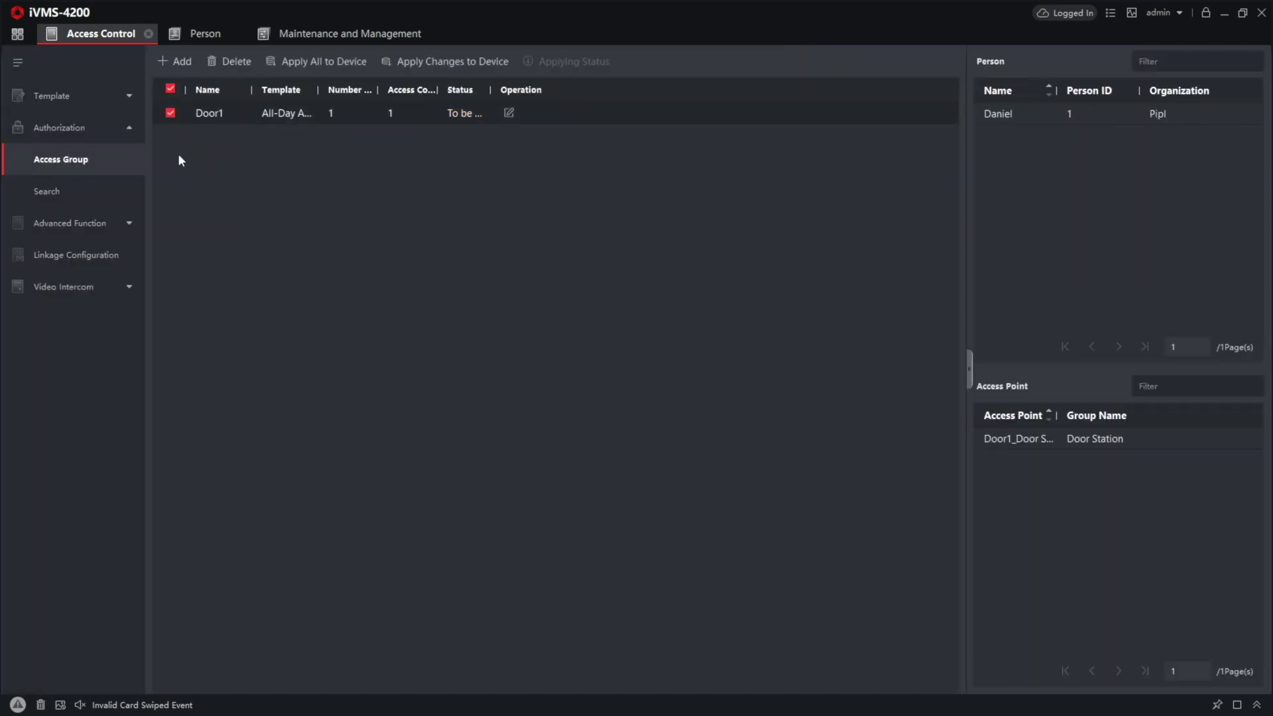
{"action": "left_click", "coordinate": [321, 62]}
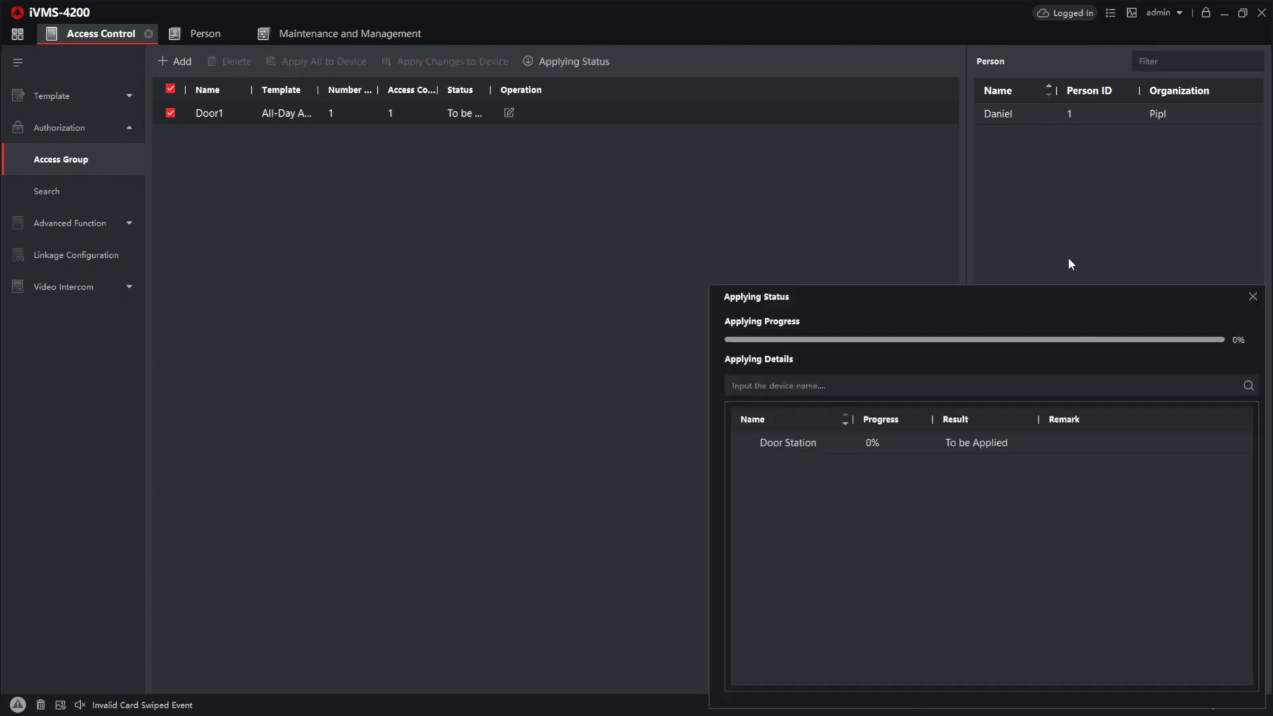
{"action": "left_click_drag", "start_coordinate": [861, 299], "coordinate": [590, 197]}
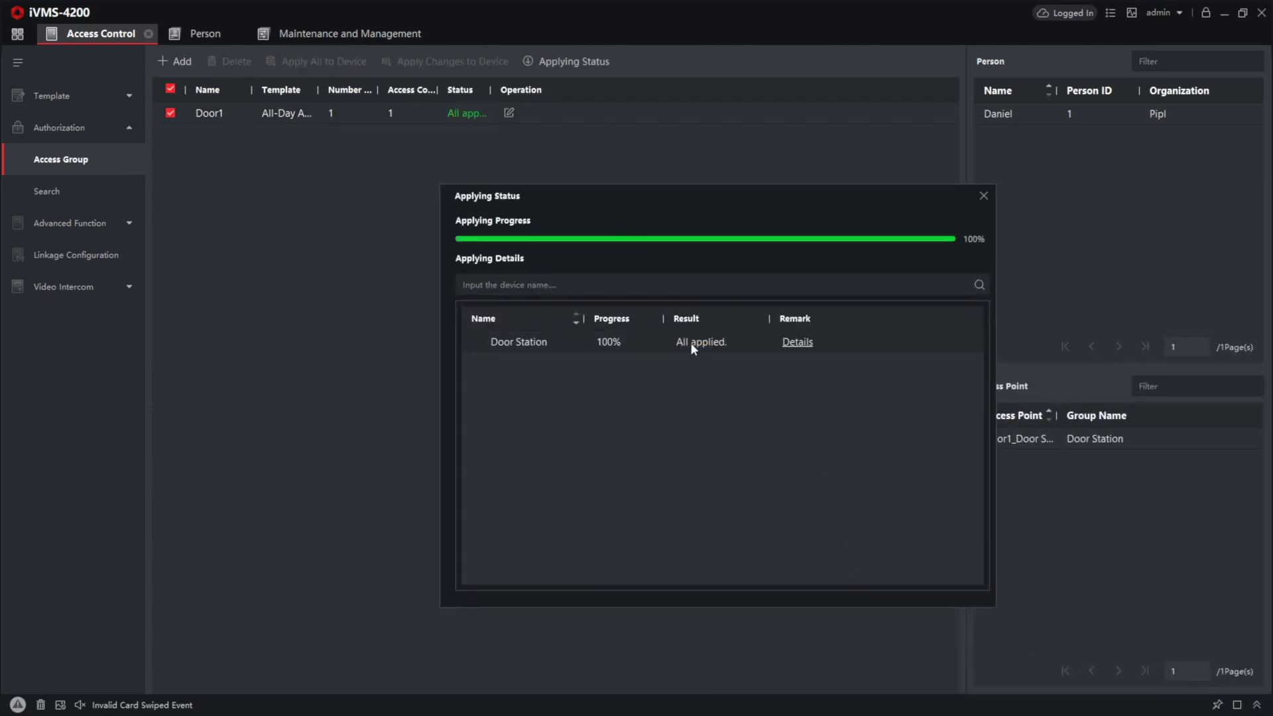
{"action": "left_click", "coordinate": [985, 196]}
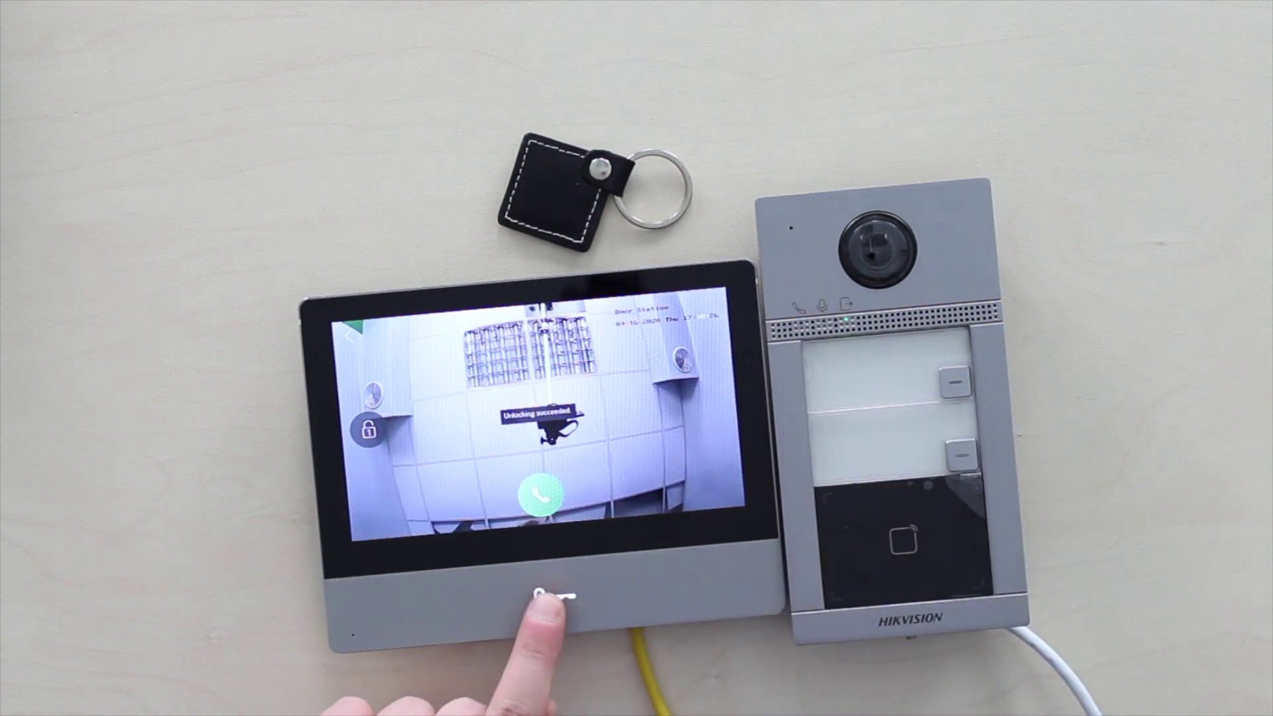
Step: Answer the door station's incoming call on the indoor monitor, then hang up
{"action": "left_click", "coordinate": [541, 494]}
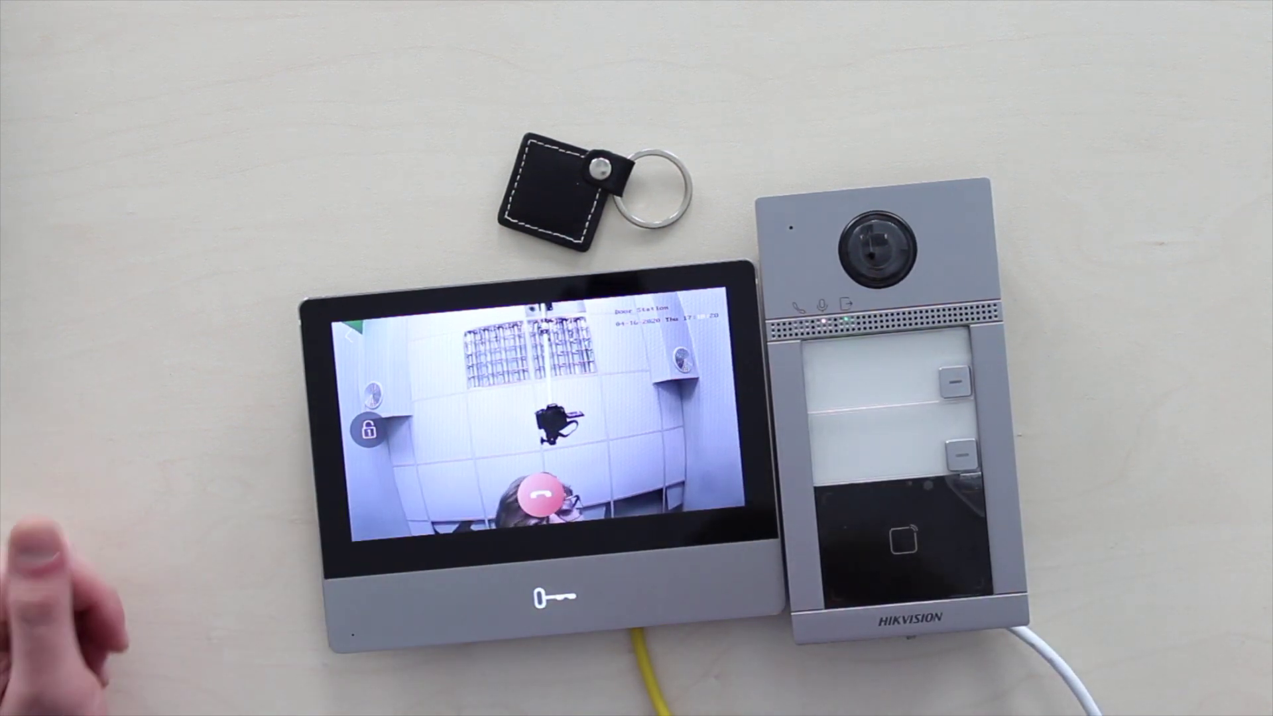
{"action": "left_click", "coordinate": [541, 494]}
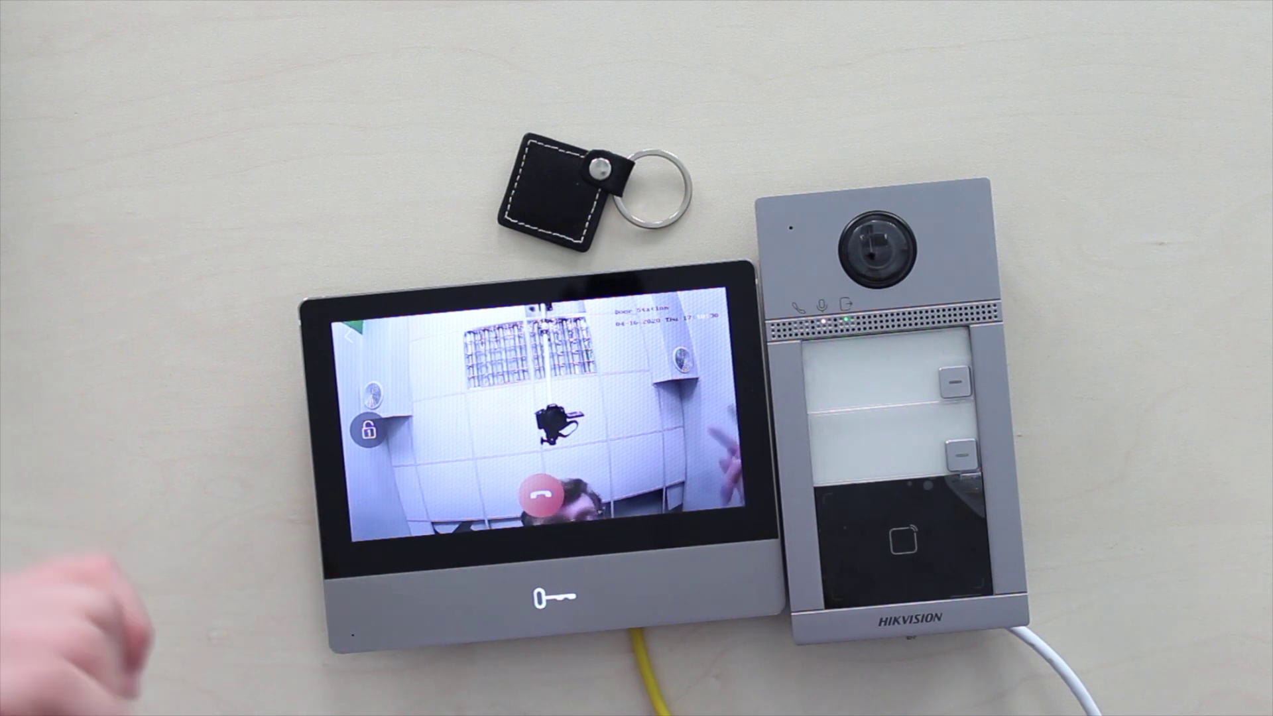